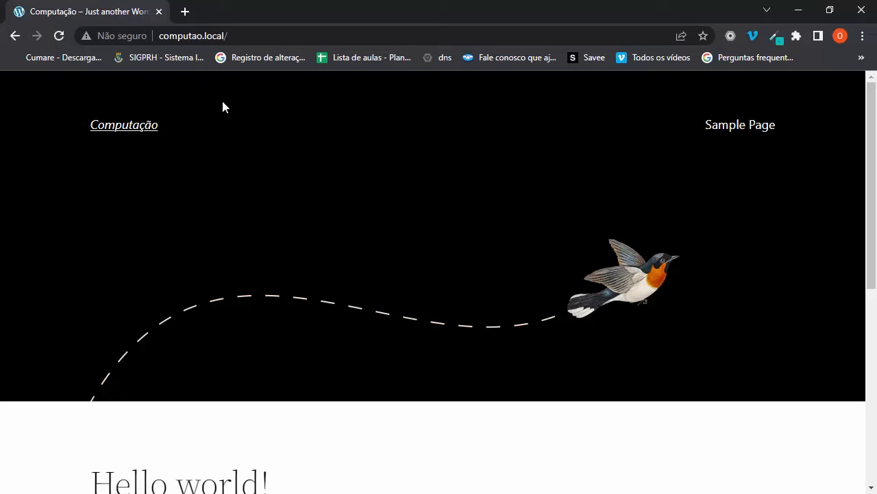
Open the site's administration address computao.local/wp-admin.
click(300, 42)
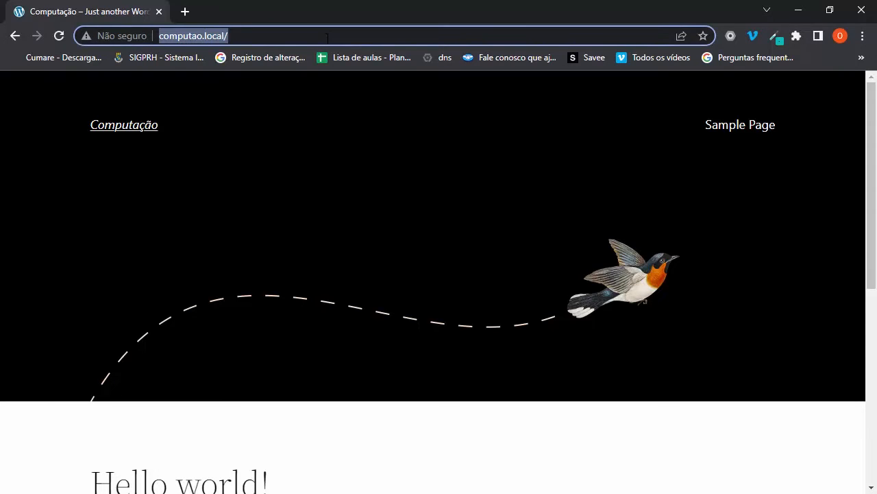
click(328, 36)
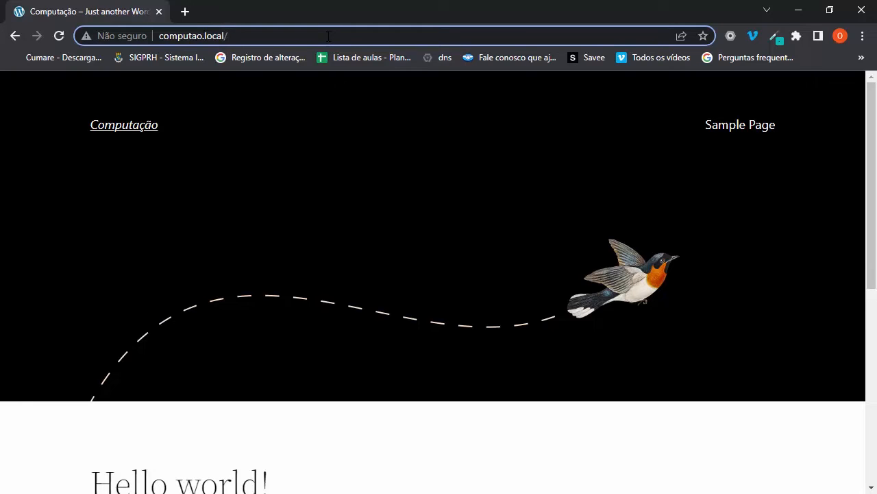
text(wp-adm)
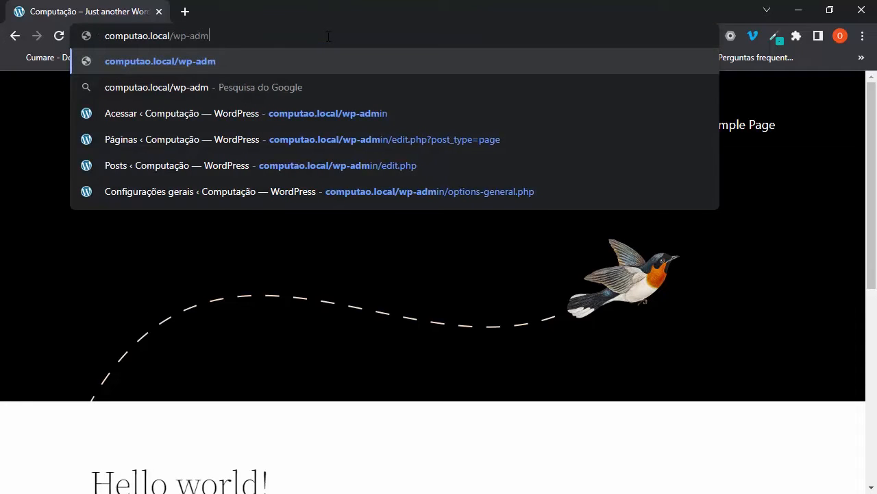
text(in)
key(Return)
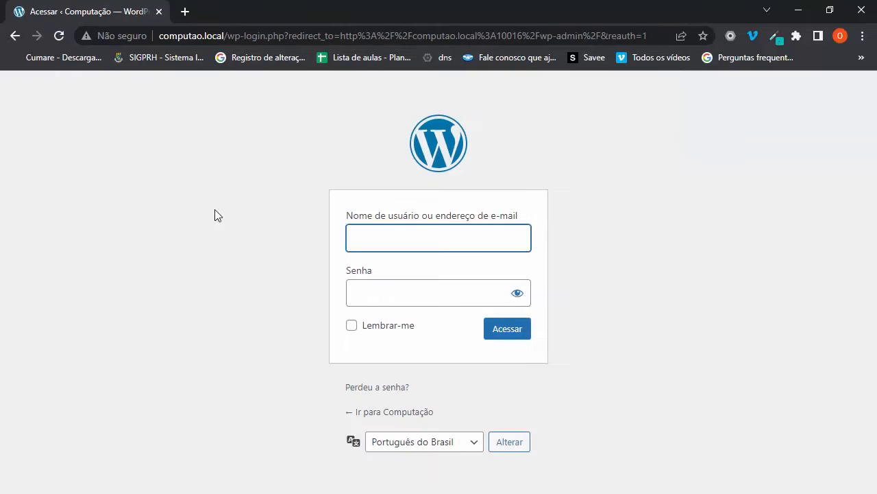
Replace the address path after computao.local/ with wp-login.php and load that login page.
drag(227, 36, 665, 38)
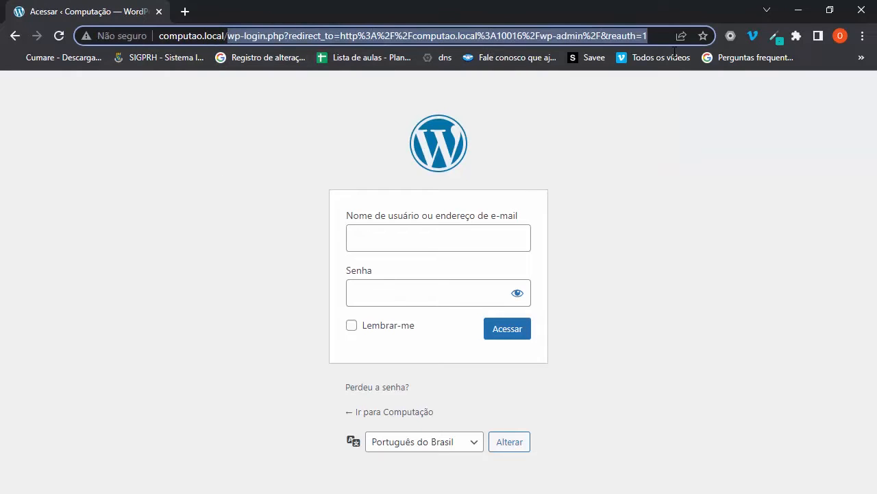
key(BackSpace)
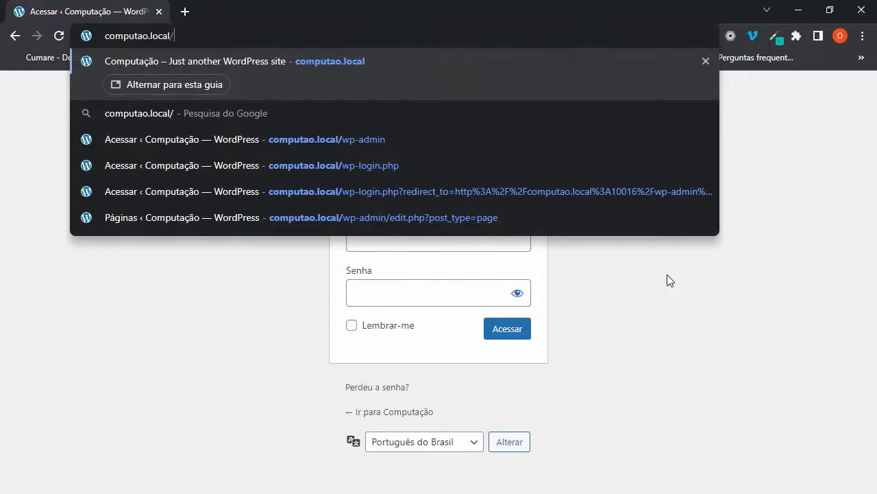
text(wp-logi)
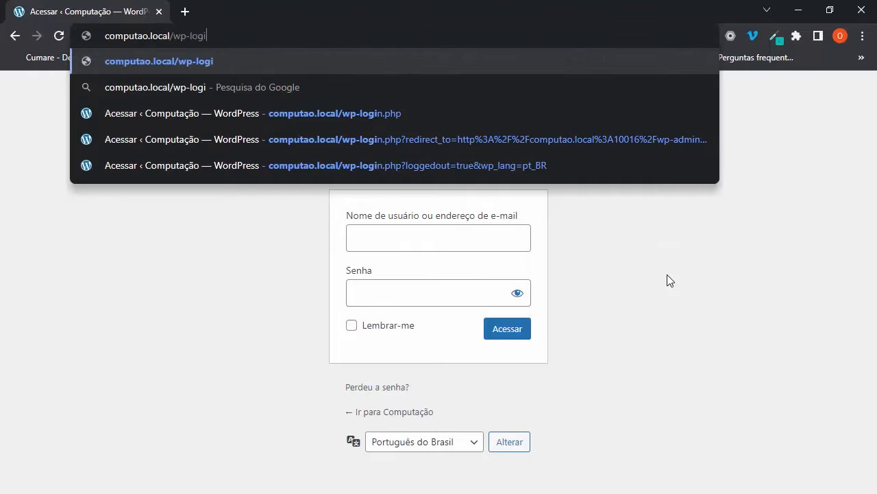
text(n.php)
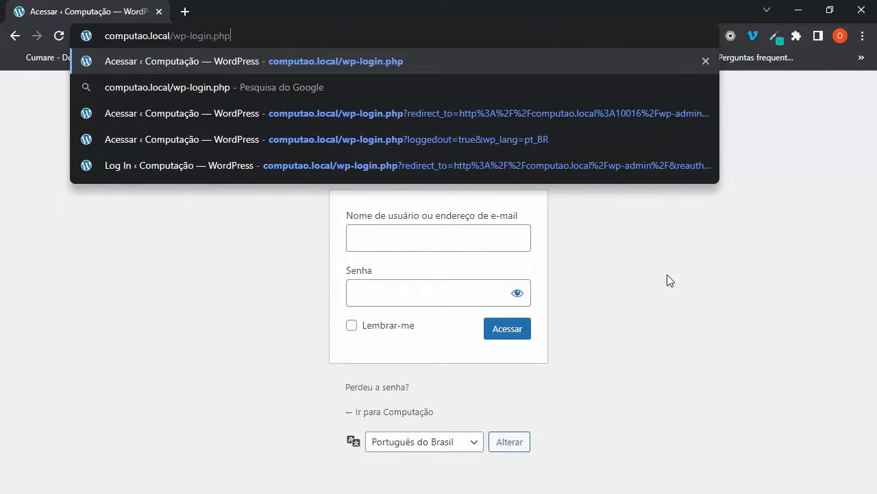
key(Return)
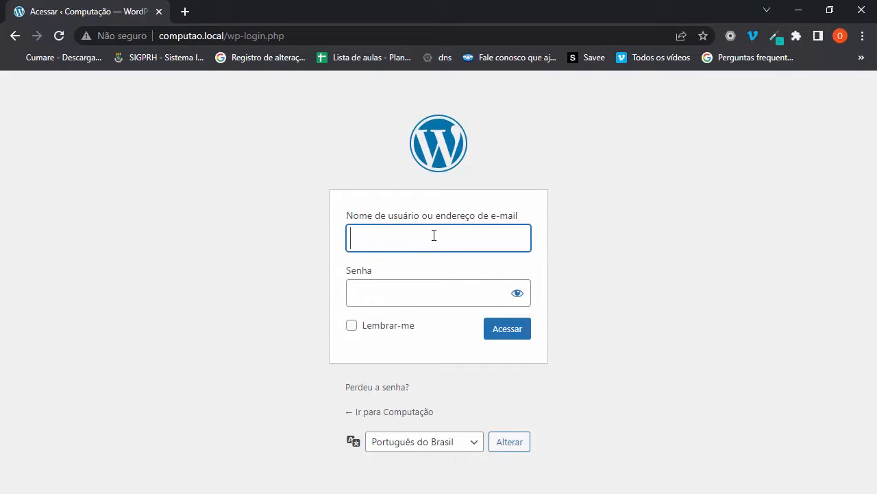
Enter the username and the account password, and log in to the WordPress dashboard.
text(otacilio)
key(Tab)
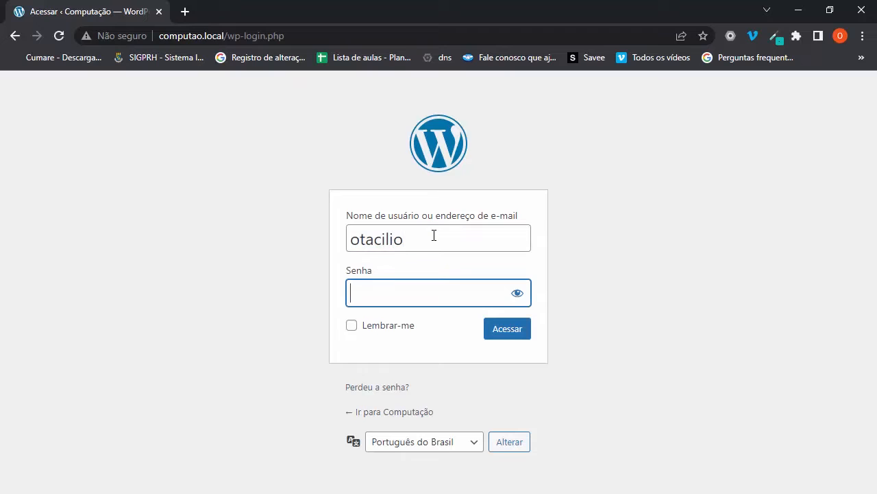
text(******)
click(520, 331)
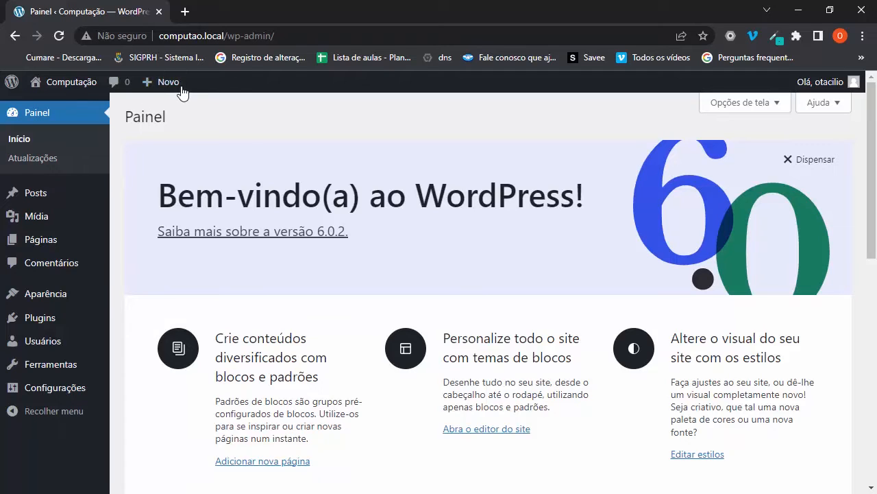
Start a new post from the dashboard and dismiss the block editor welcome guide.
mouse_move(158, 92)
mouse_move(65, 198)
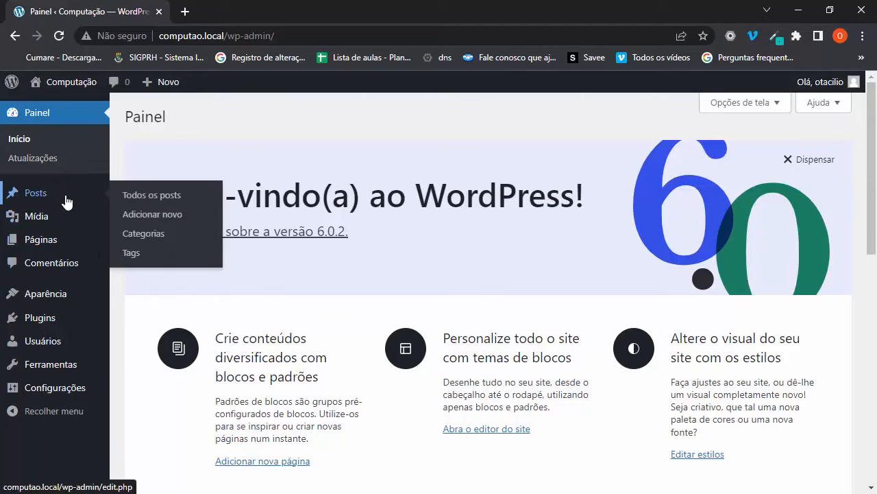
click(168, 215)
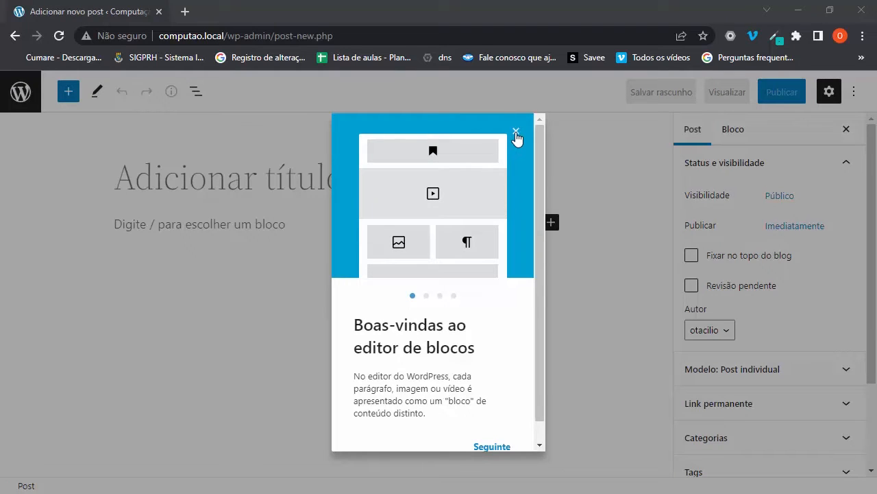
click(516, 134)
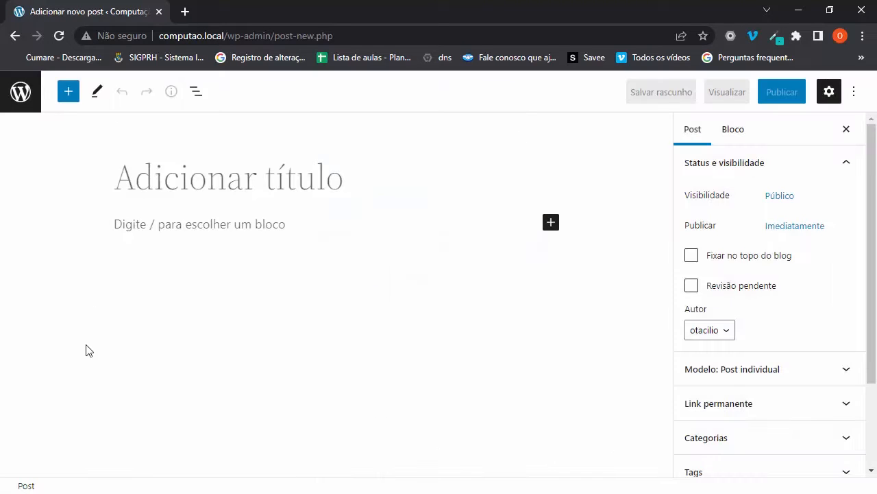
Title the post "Dia do Profissional de Informática" and save it as a draft.
click(217, 174)
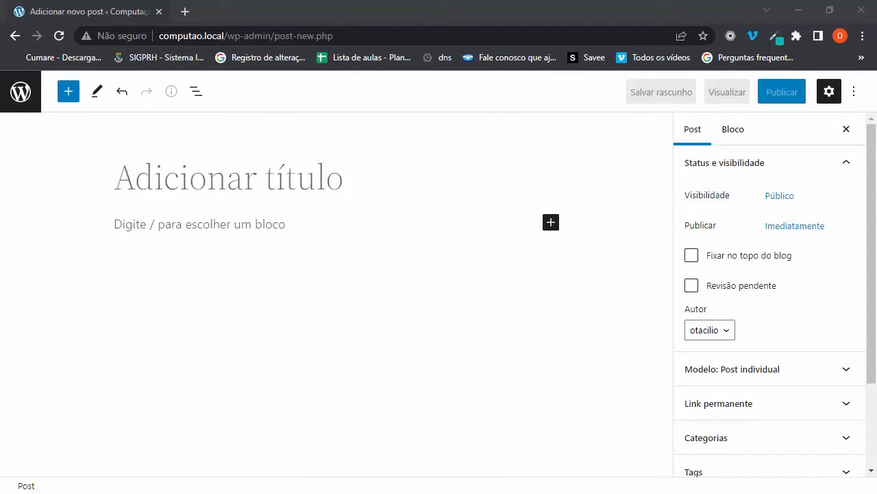
click(206, 194)
text(Dia do Profissional de Informática)
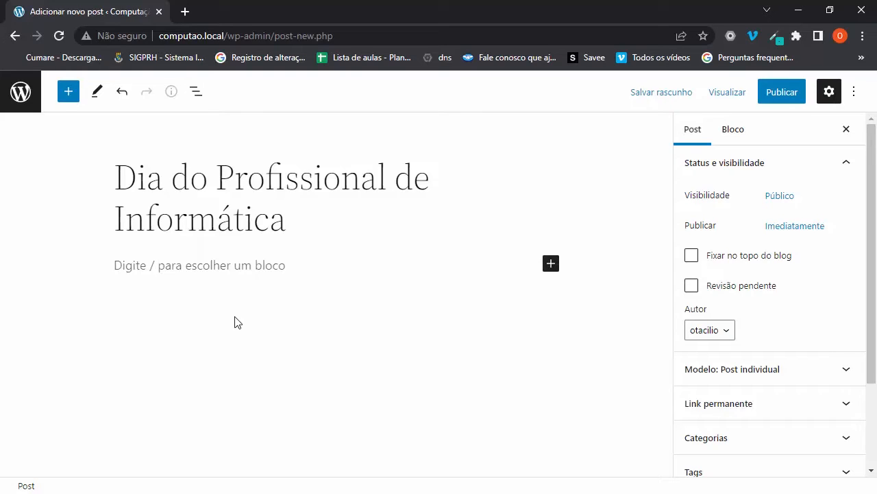
key(ctrl+s)
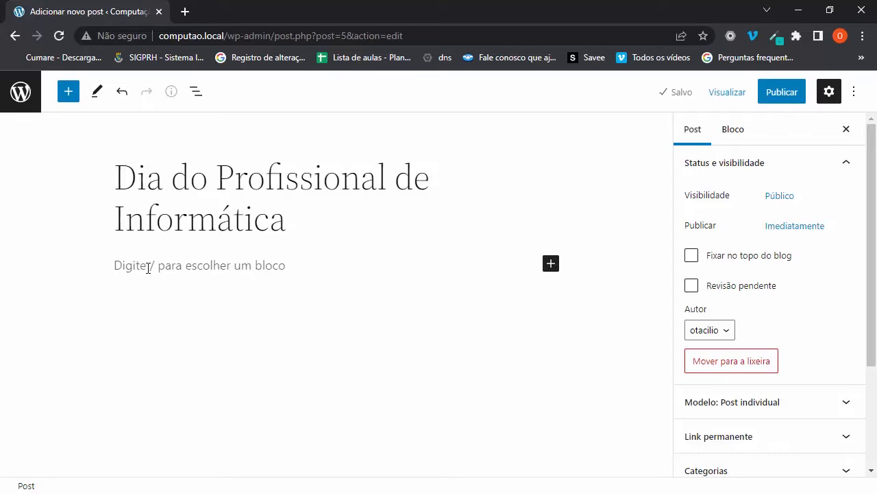
Paste the copied text about the Dia do Profissional de Informática as the paragraph below the title.
click(282, 218)
click(297, 286)
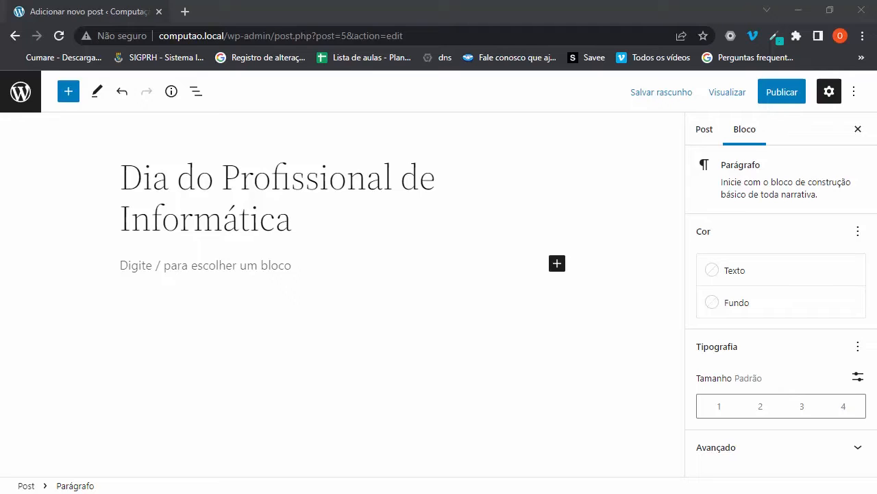
click(215, 266)
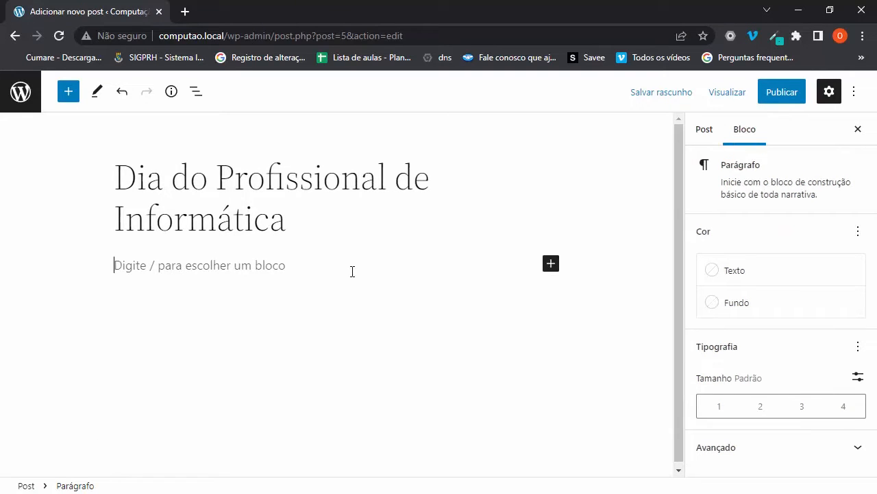
key(ctrl+v)
scroll(215, 247, up, 2)
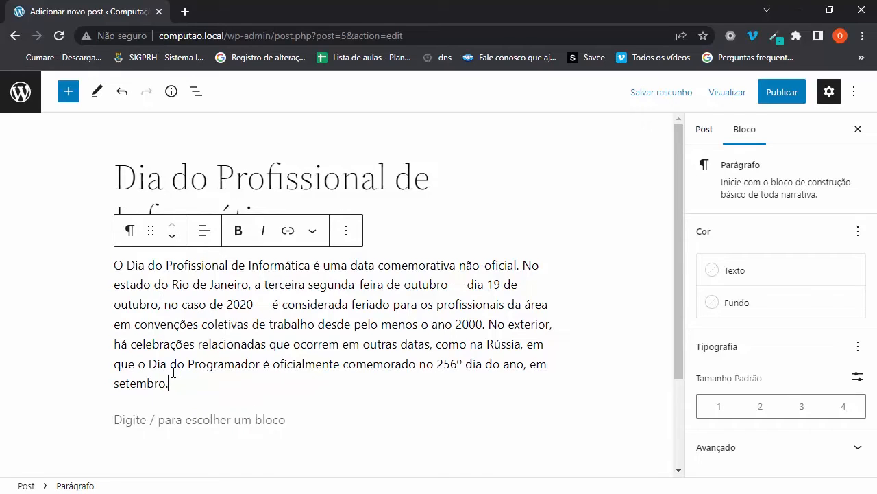
Insert an Imagem block below the pasted paragraph using the /imagem command.
key(Return)
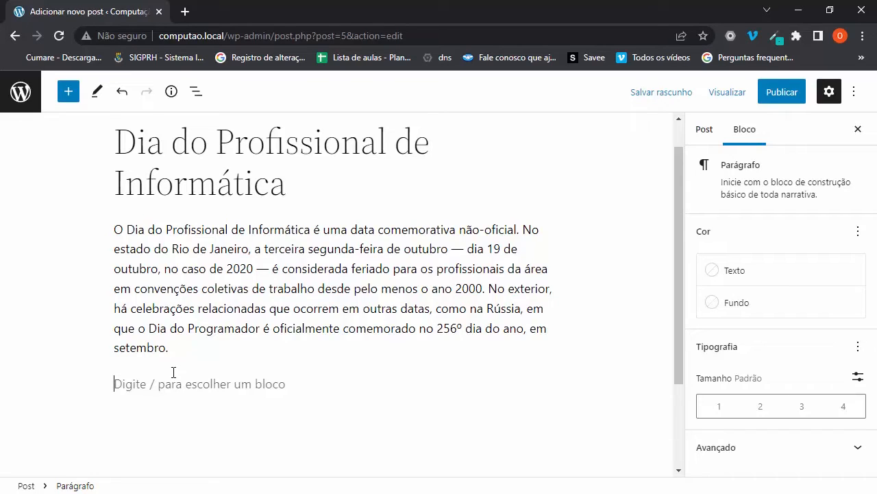
text(/)
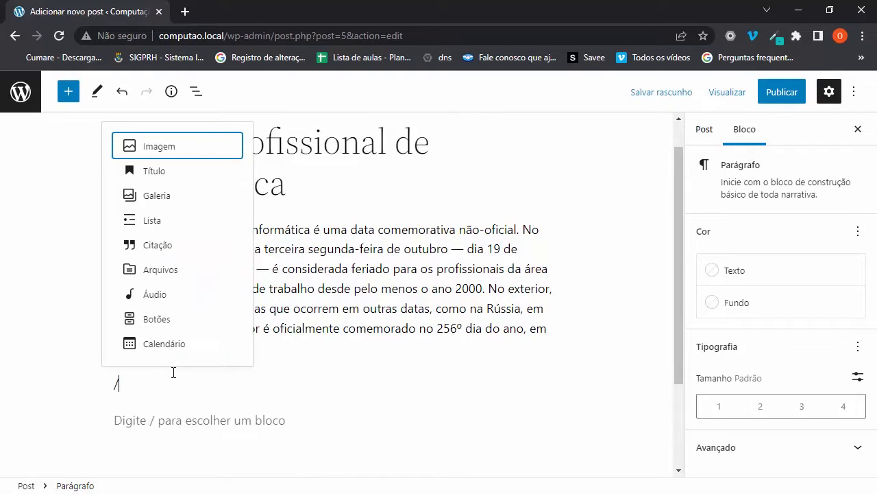
text(imagem)
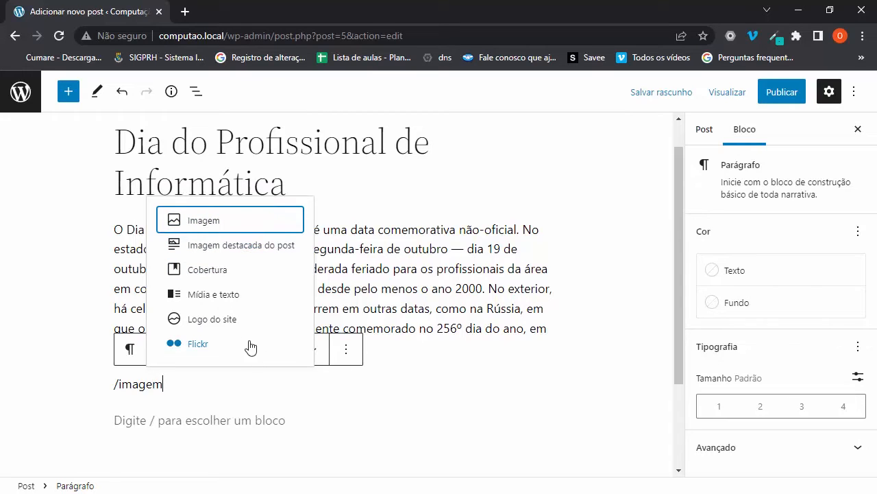
click(244, 227)
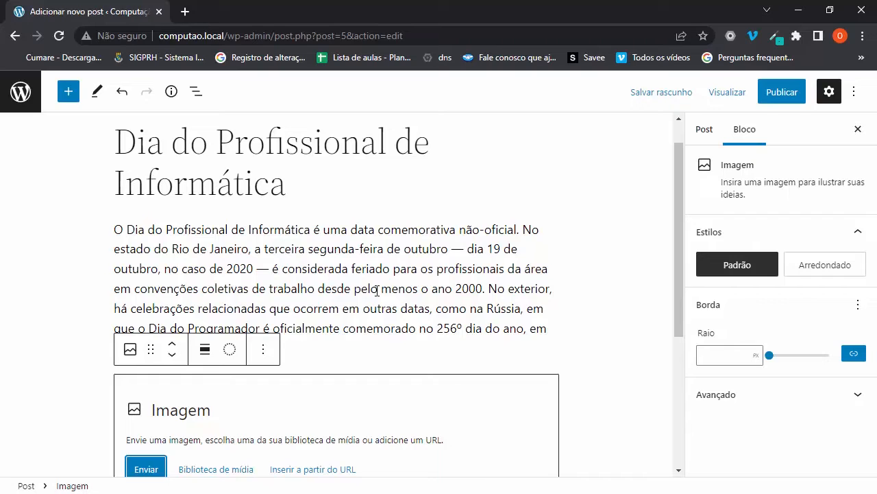
Upload the image file "cc" from the desktop folder (Área de Trabalho) into the empty Imagem block.
click(443, 289)
scroll(399, 296, down, 1)
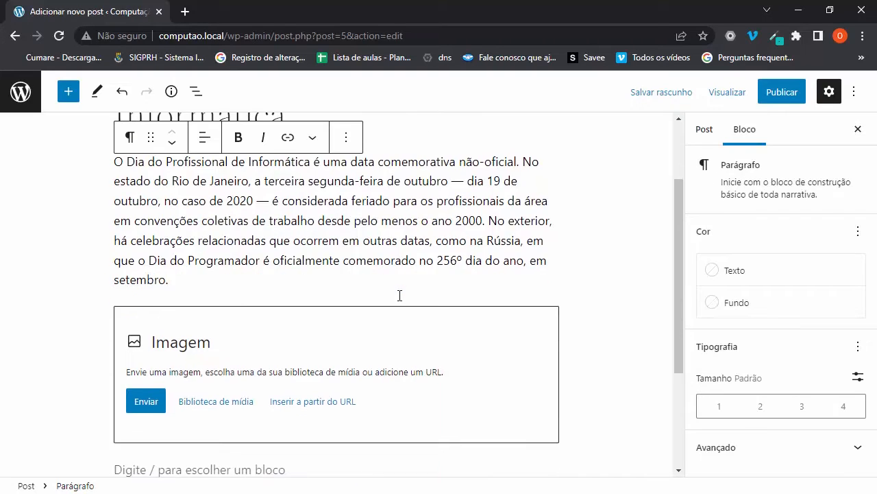
scroll(400, 296, down, 1)
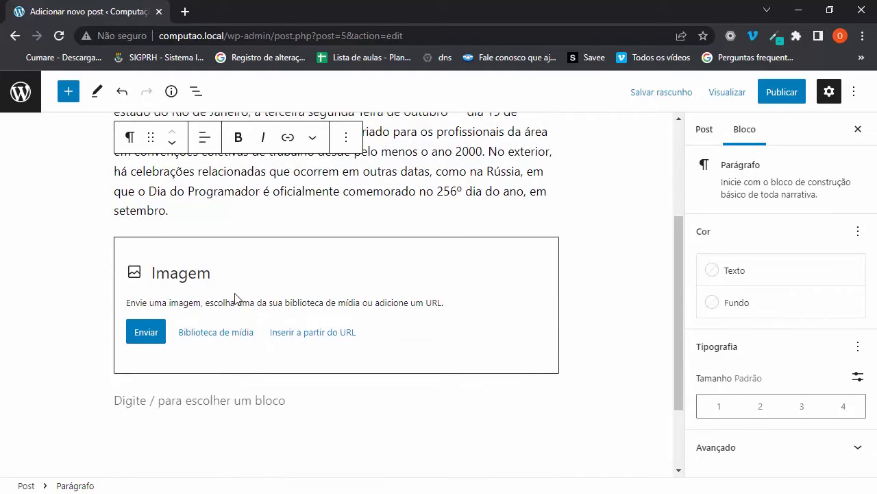
click(146, 332)
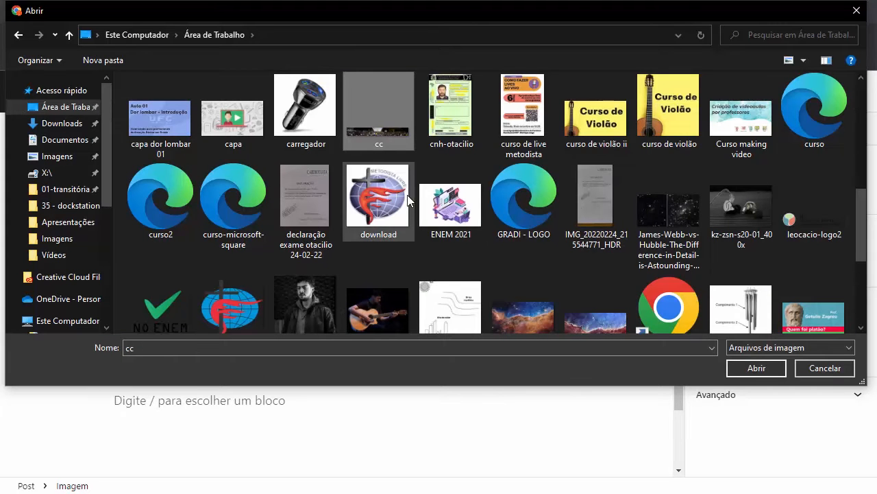
click(766, 369)
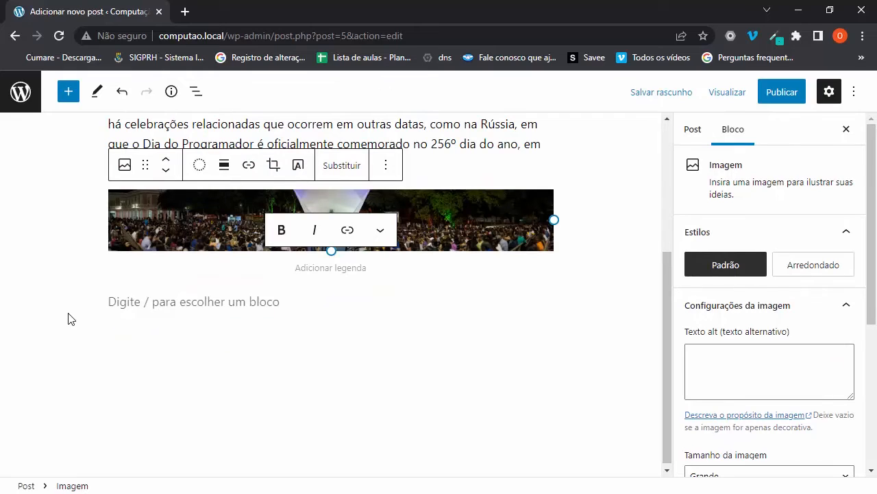
click(68, 318)
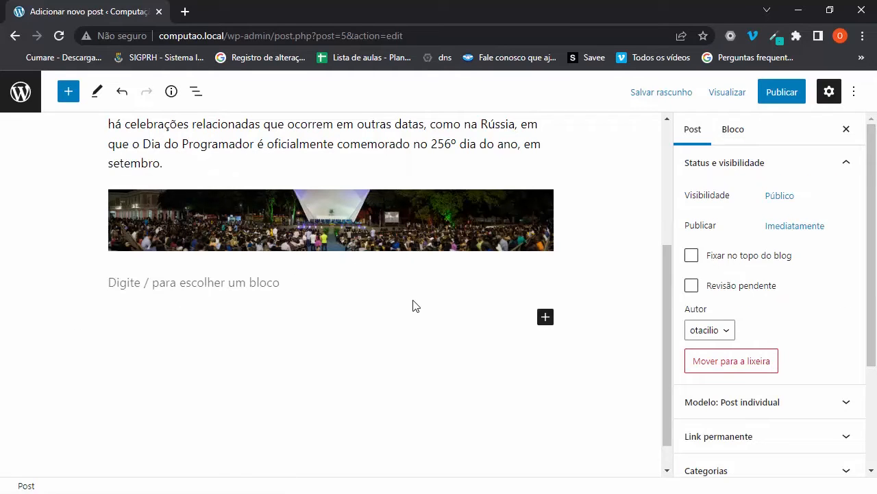
Search the block library for "par" and add a Parágrafo block below the image.
click(147, 399)
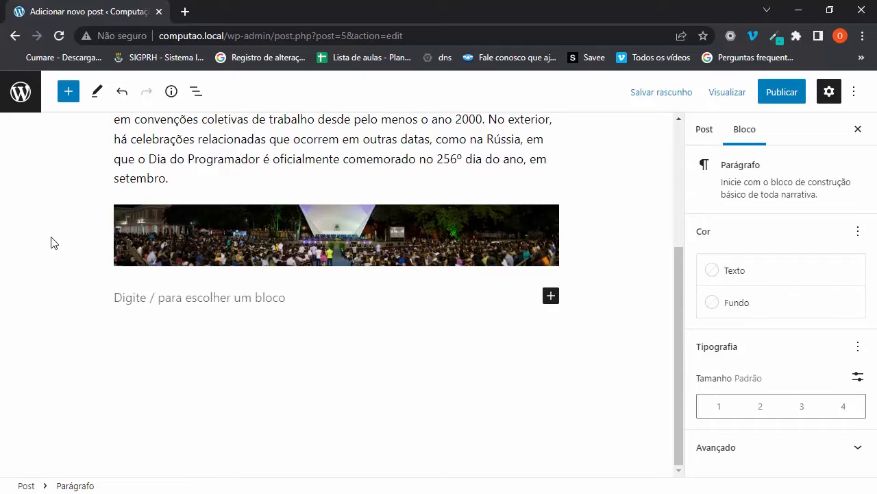
click(61, 122)
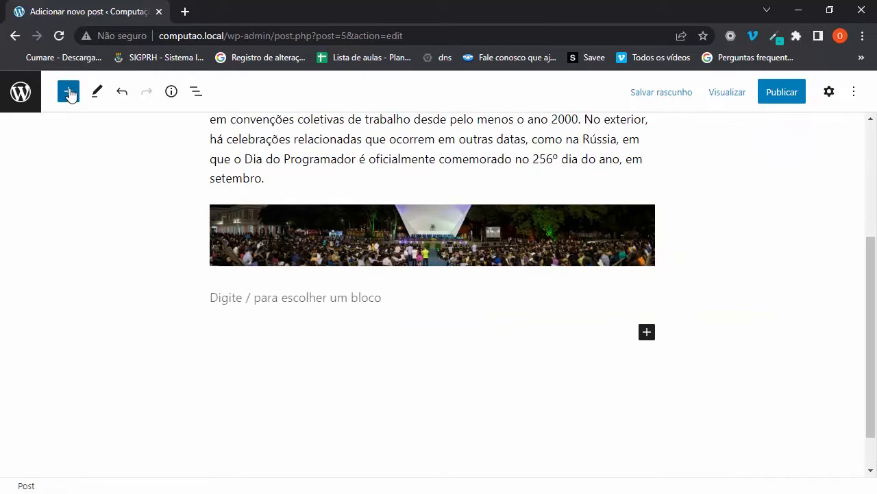
click(67, 91)
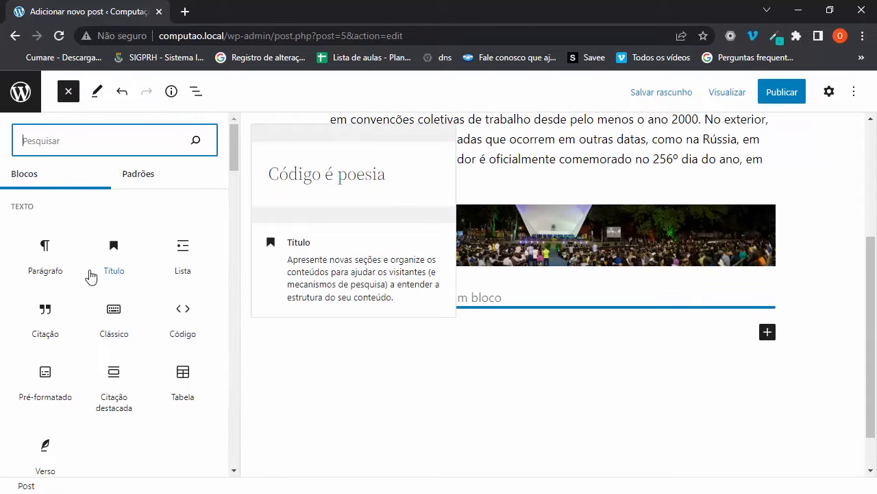
scroll(90, 277, down, 1)
scroll(90, 260, up, 1)
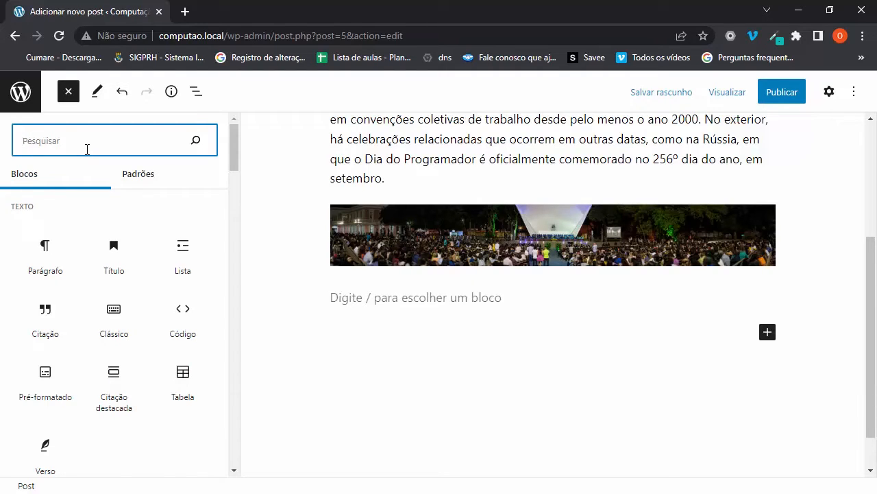
text(par)
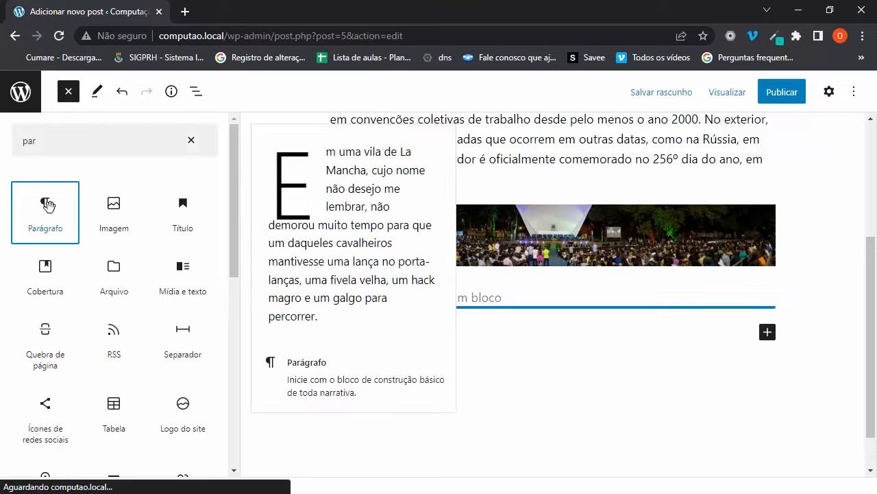
click(47, 206)
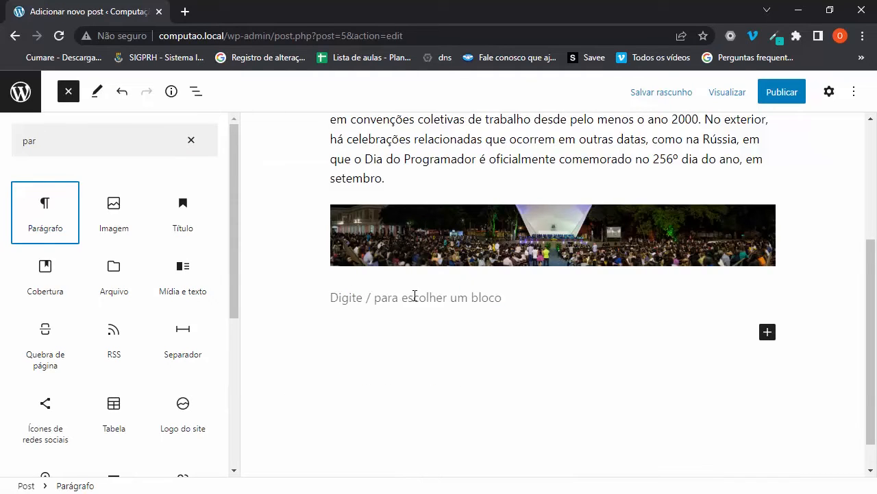
Paste the text beginning "Os profissionais de informática atuam no amplo escopo de atividades" into the empty paragraph below the image.
click(423, 299)
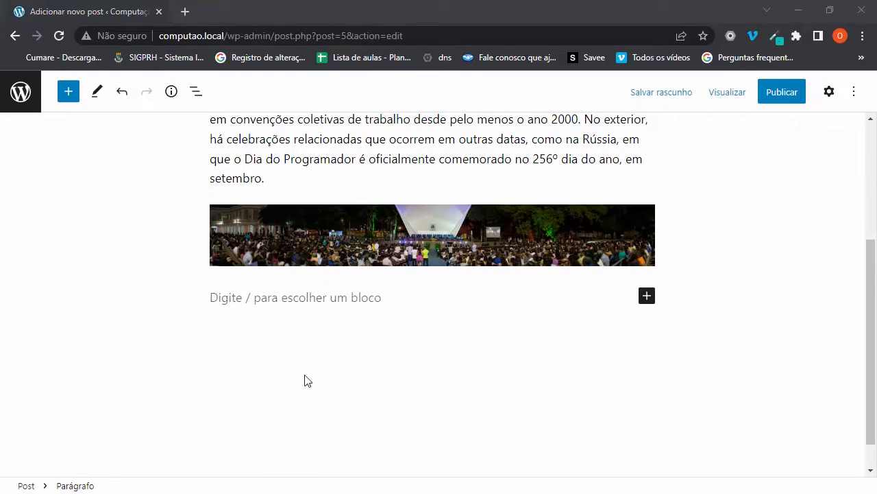
click(235, 296)
text(Os profissionais de informática atuam no amplo escopo de atividades relacionadas aos sistemas computacionais, incluindo o desenvolvimento, a manutenção e o suporte a software e hardware, bem como atividades de organização, gestão e aplicação associadas a tais sistemas. A Sociedade Brasileira de Computação é contra propostas de regulamentação da profissão centradas em conselhos profissionais e reserva de mercado para nichos específicos, sendo a favor da liberdade profissional e defendendo o controle de qualidade dos produtos e serviços prestados.)
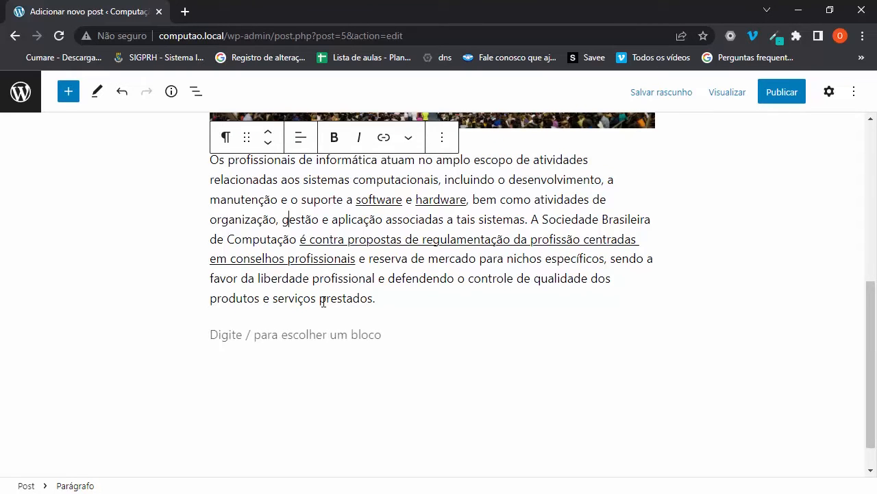
scroll(377, 267, up, 3)
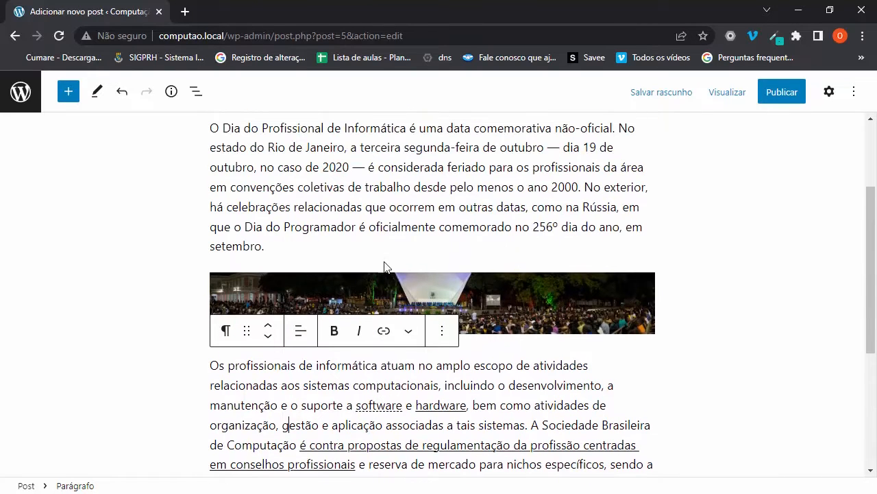
click(396, 187)
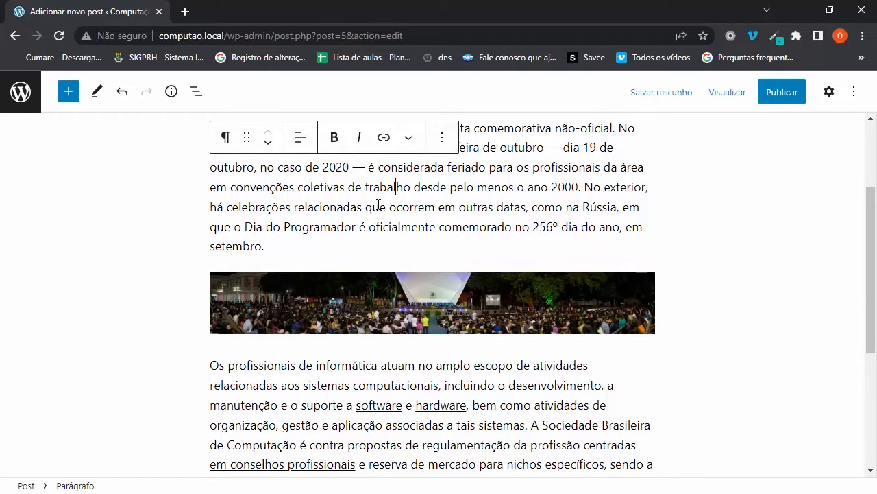
scroll(333, 225, down, 4)
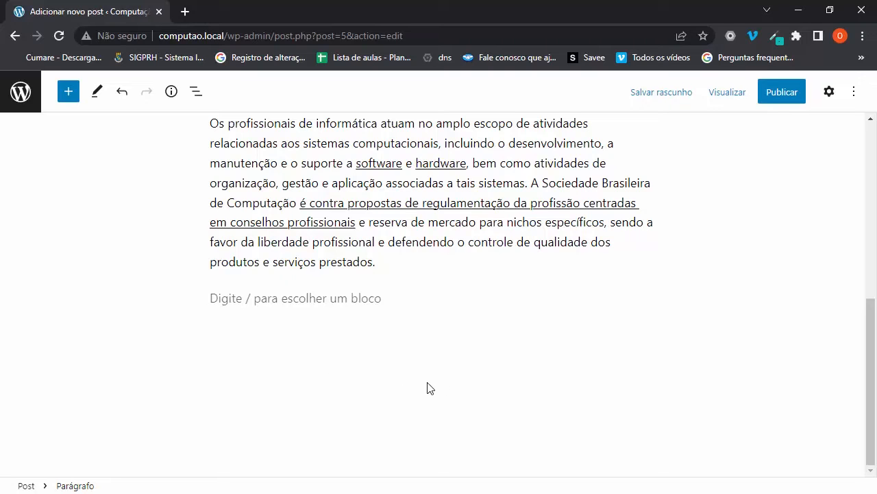
scroll(427, 388, up, 8)
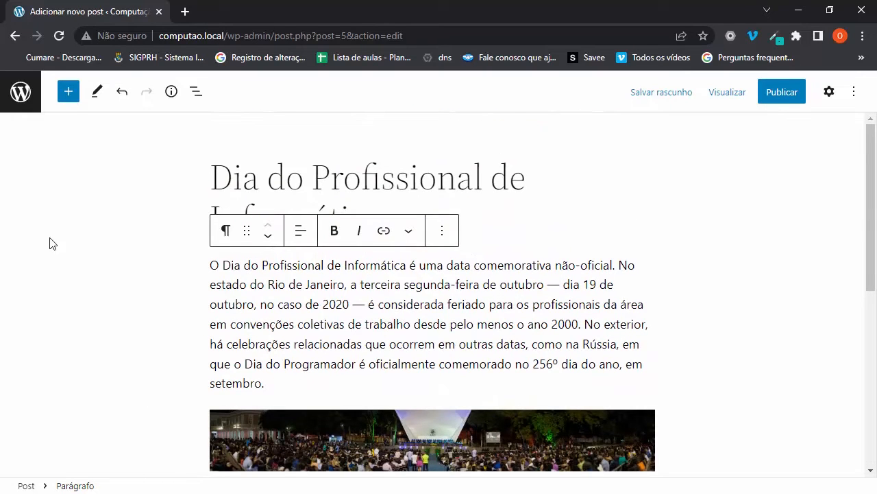
click(122, 302)
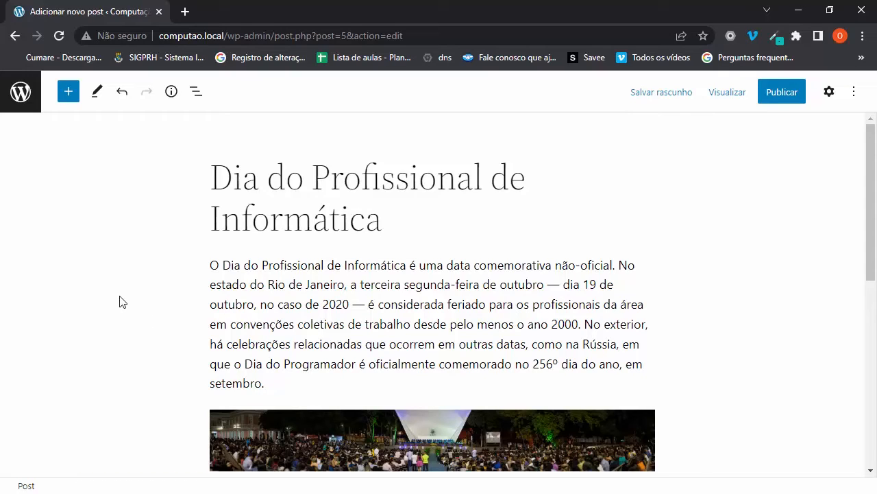
View the first paragraph's transform options, and try moving that block below the image and back above it.
click(286, 284)
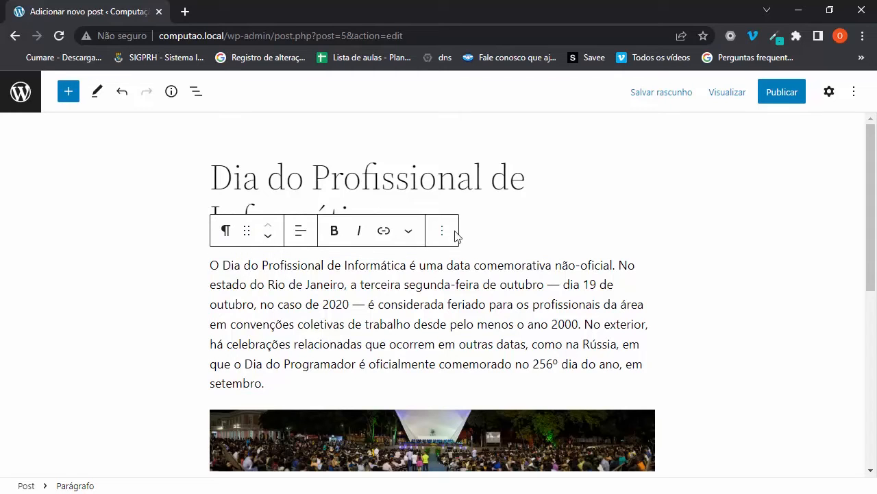
click(226, 231)
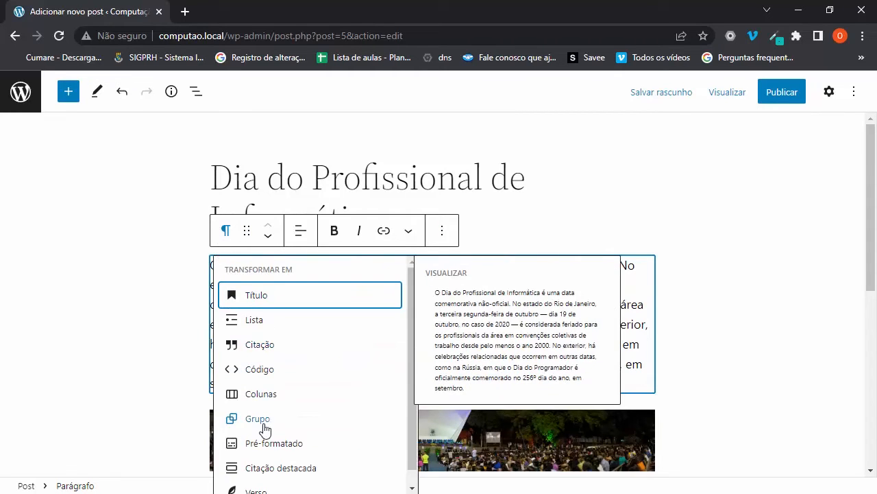
click(226, 233)
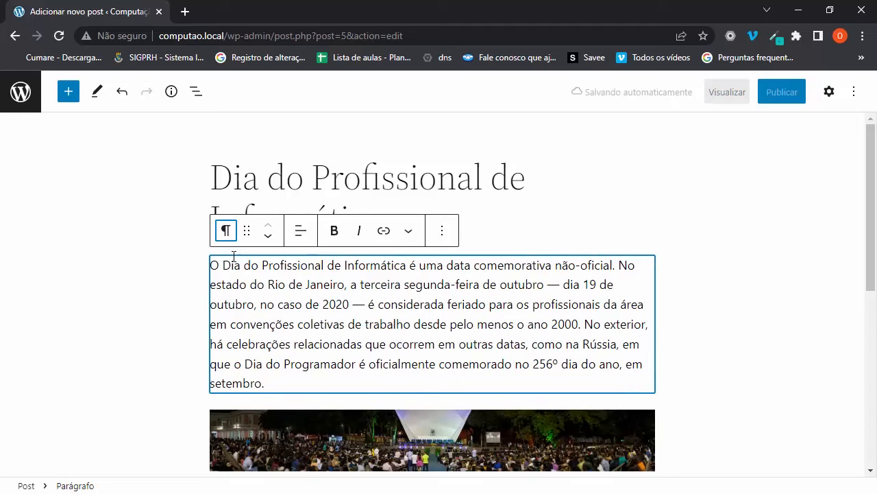
click(269, 238)
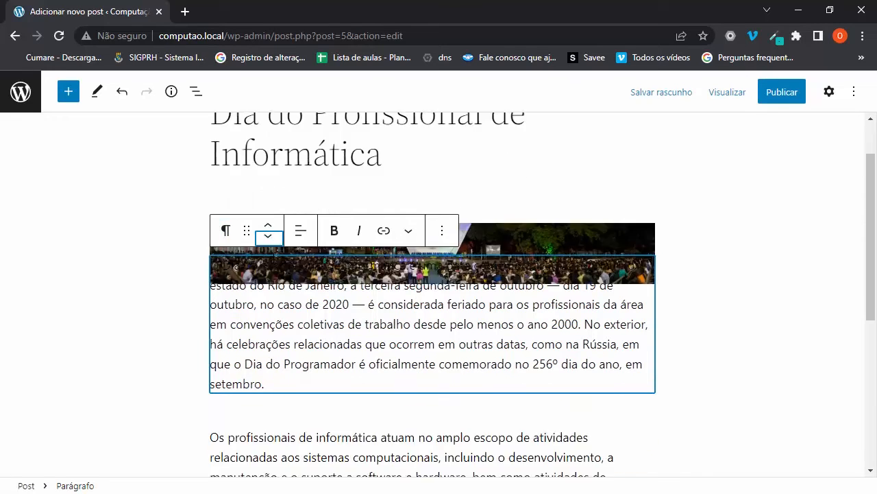
click(268, 225)
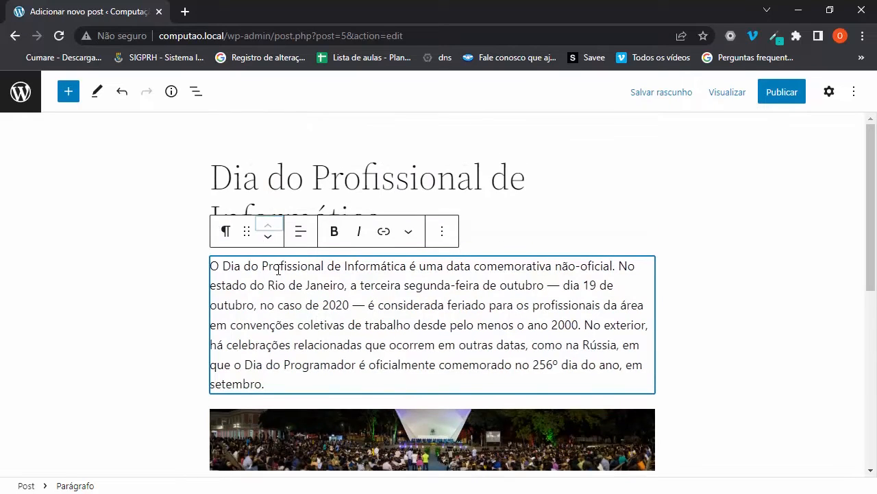
Try centre and right alignment on the first paragraph, and return its text to left alignment.
click(301, 236)
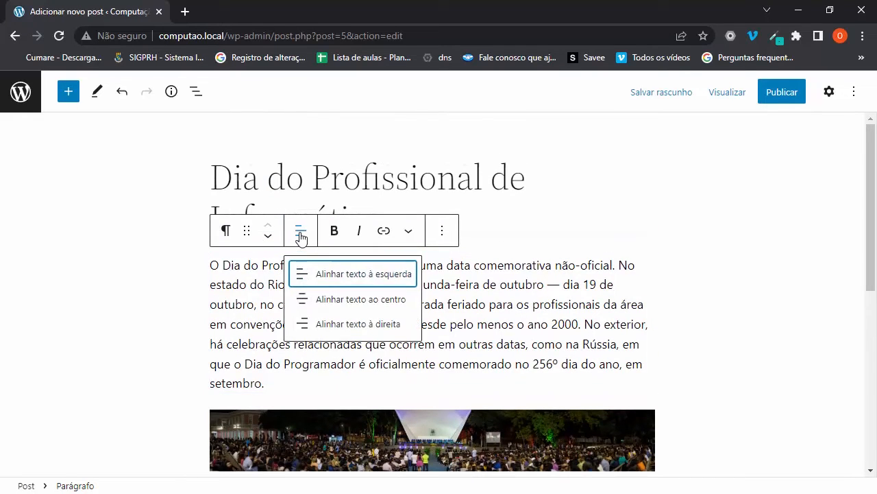
click(363, 299)
click(300, 231)
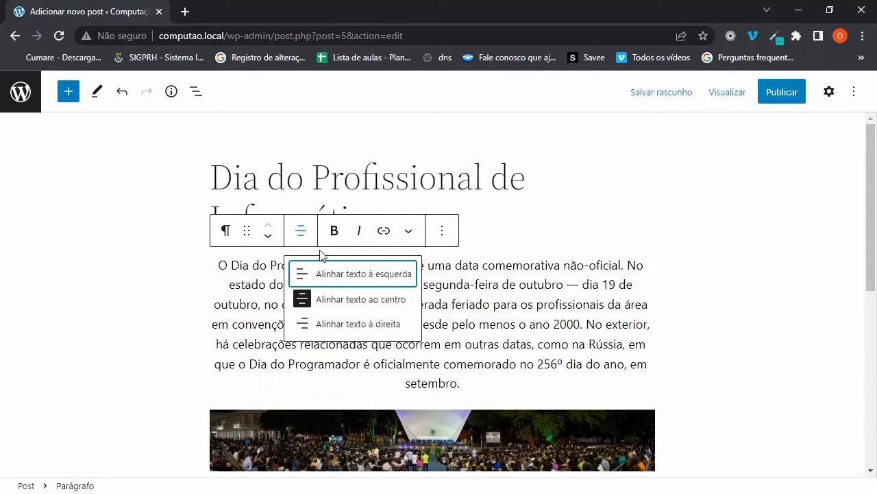
click(342, 324)
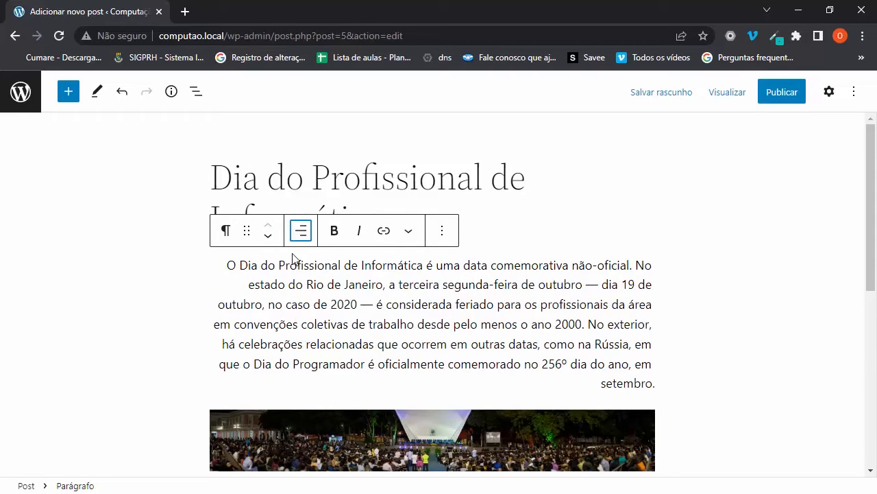
click(300, 231)
click(318, 269)
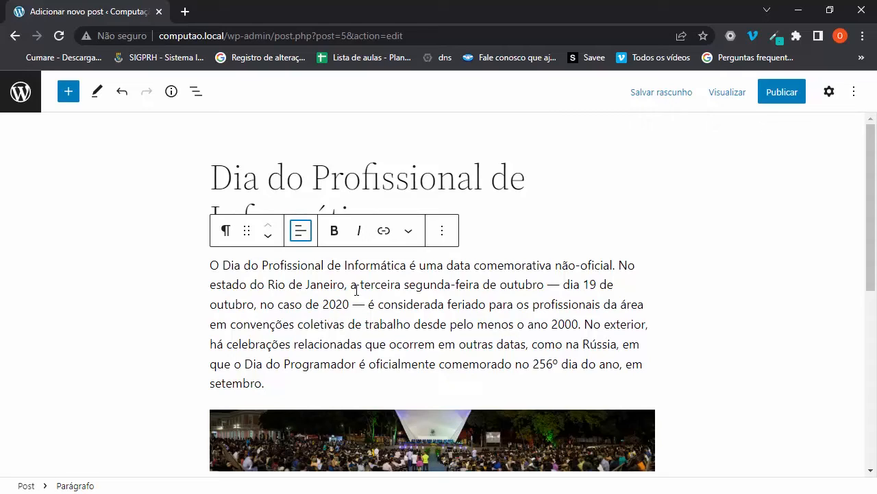
click(424, 304)
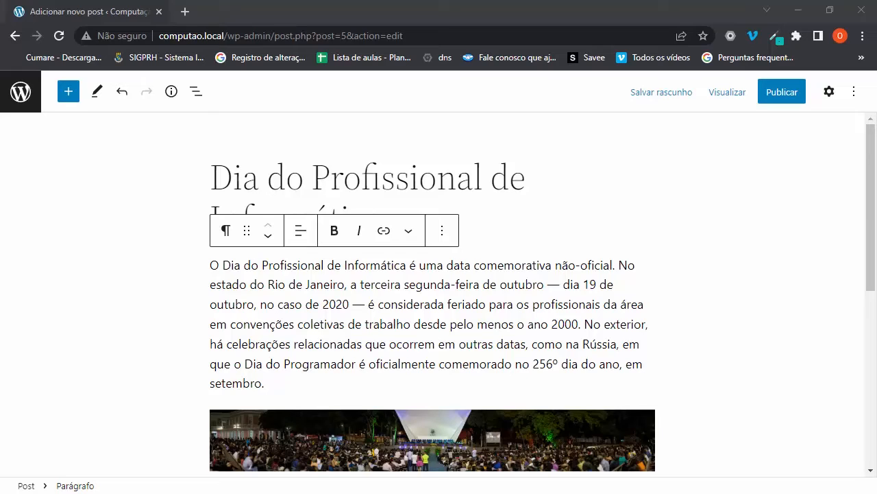
click(460, 344)
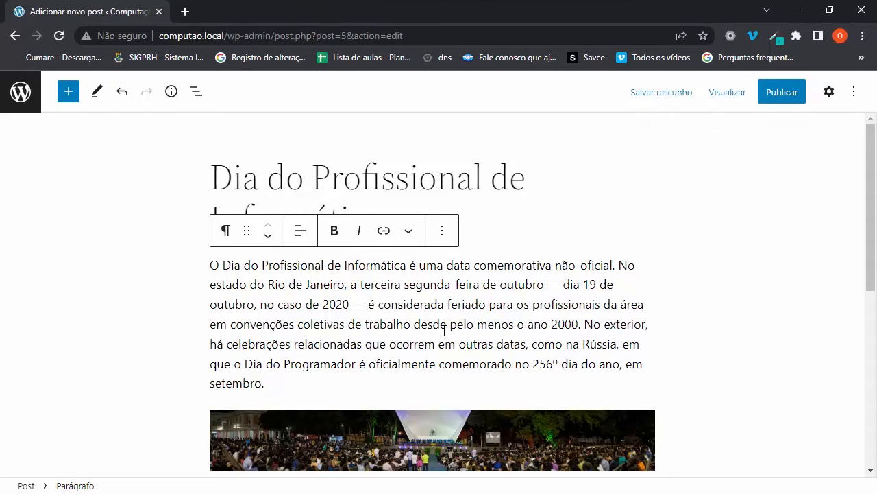
drag(449, 325, 541, 322)
click(442, 362)
drag(452, 325, 580, 323)
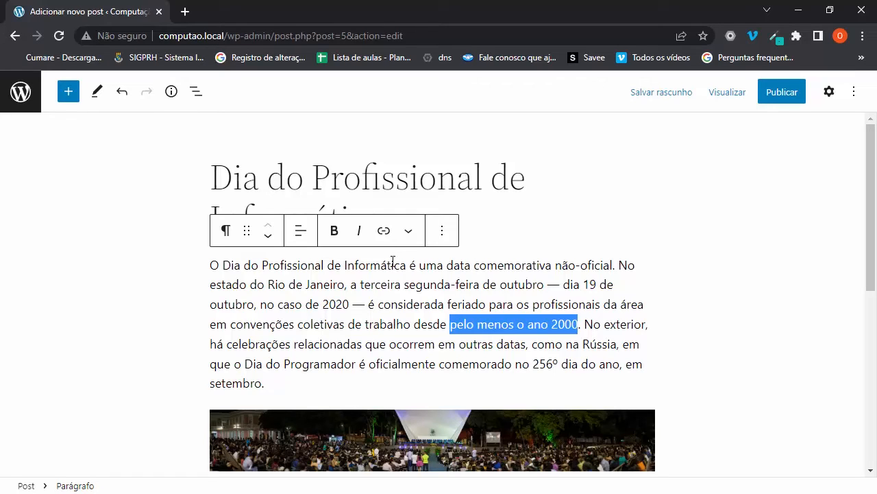
click(382, 240)
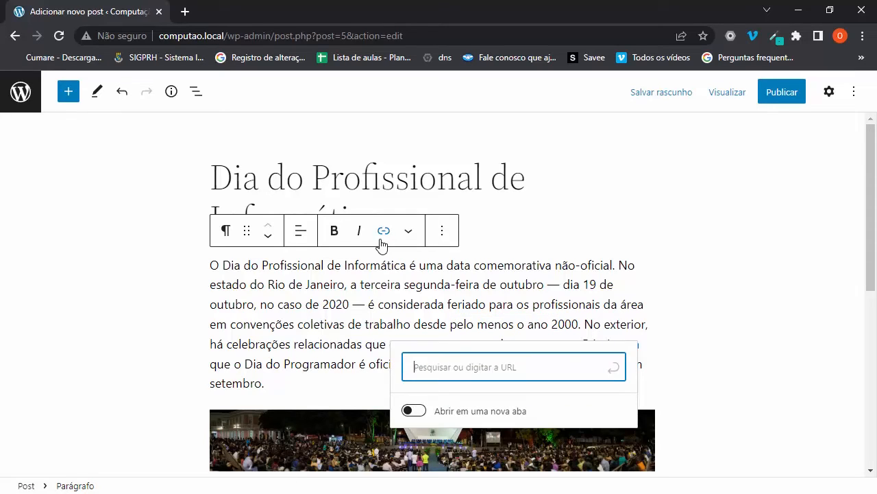
text(http://sindpdrj.org.br/acordos_convencao/particulares/convencao2000_2002.pdf)
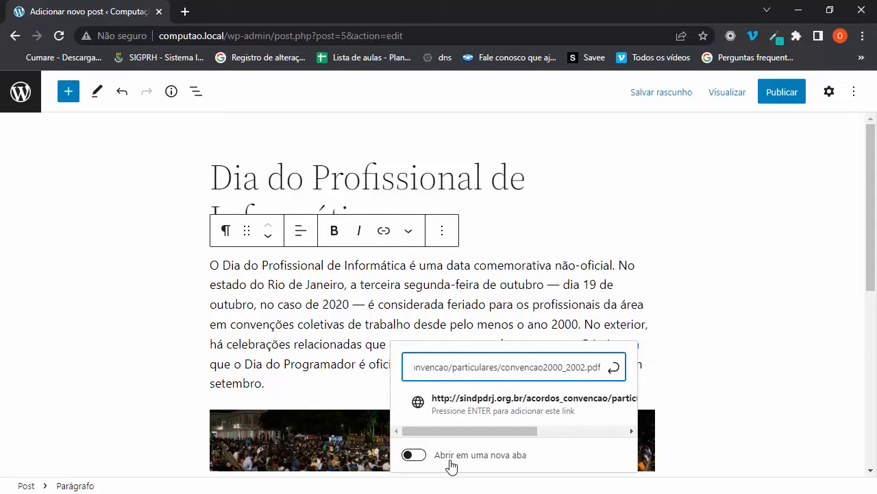
click(411, 456)
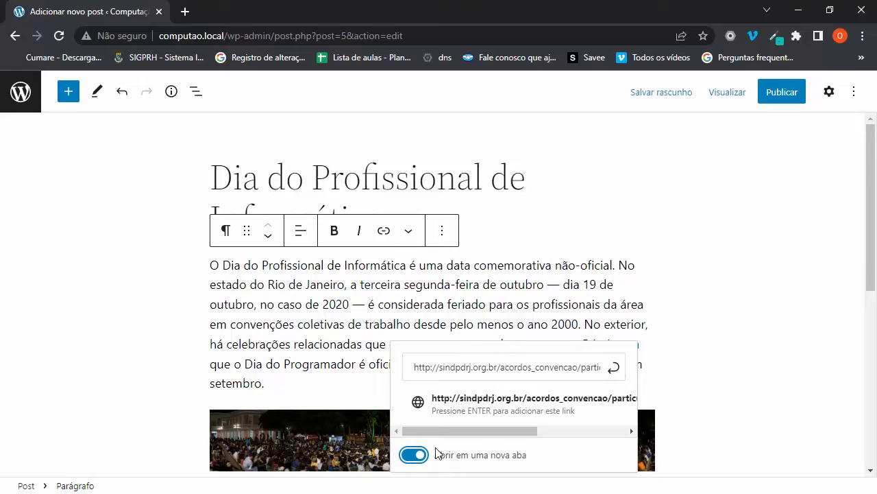
click(537, 368)
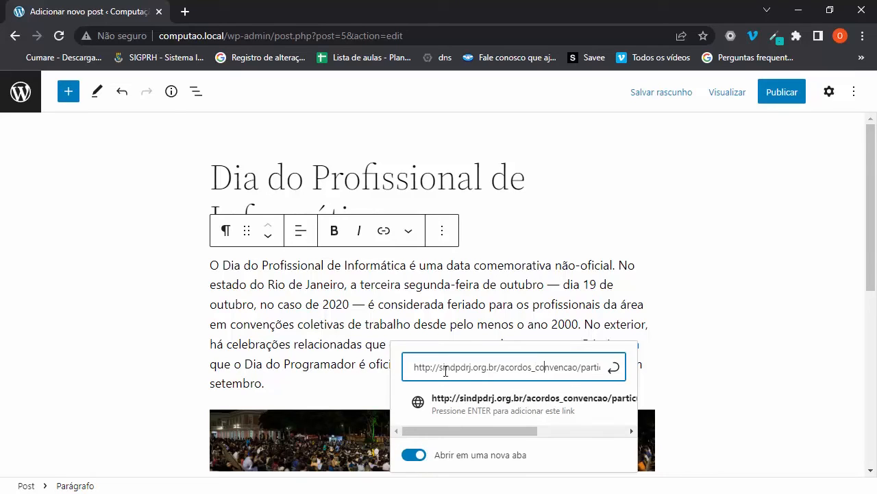
click(614, 368)
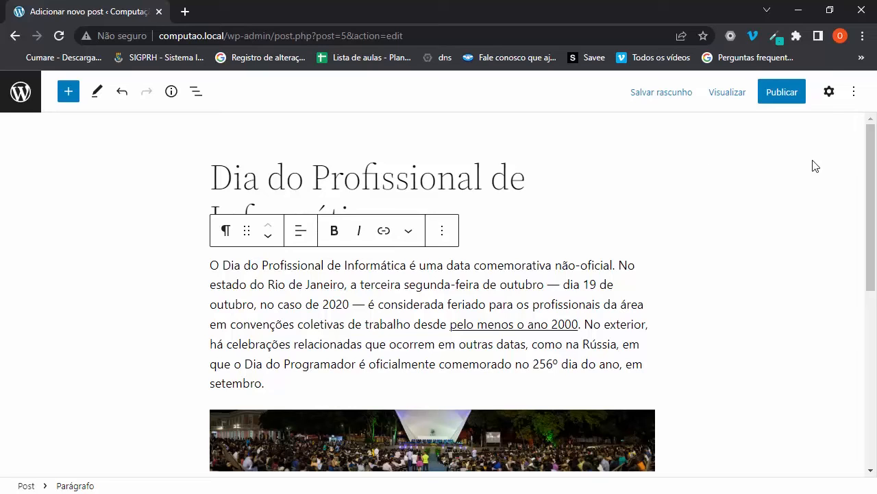
Show the block settings for the first paragraph and set its text colour to Vermelho vívido.
click(828, 91)
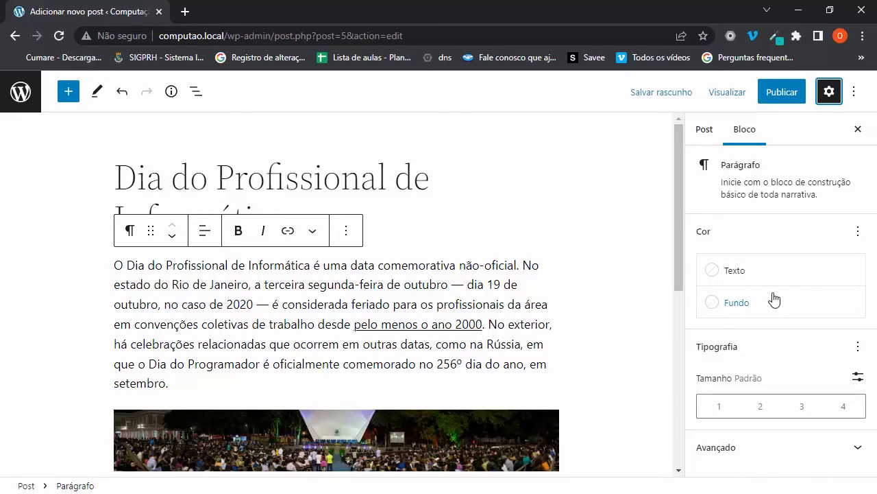
click(734, 272)
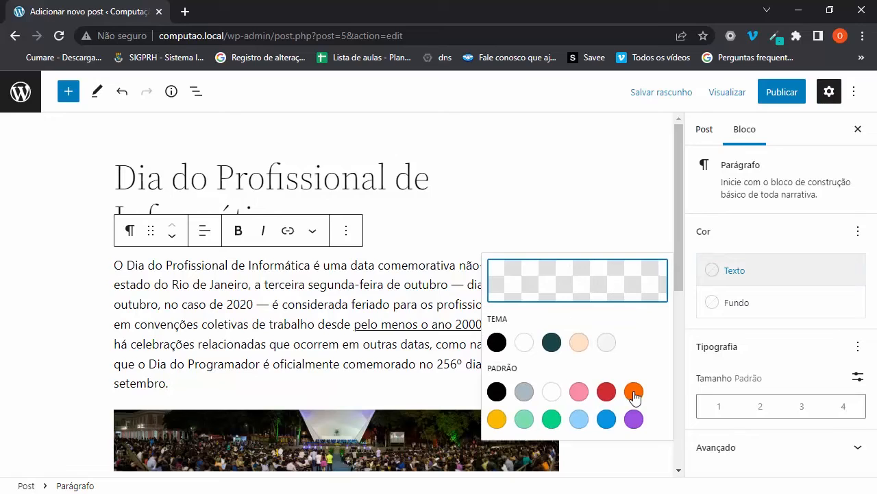
click(607, 391)
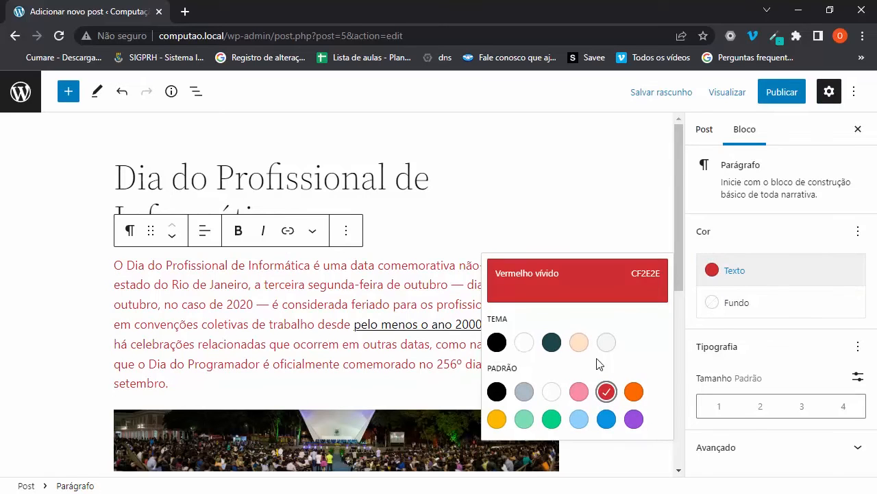
Try Azul ciano pálido and black backgrounds on the first paragraph, and set its background to white (FFFFFF).
click(720, 303)
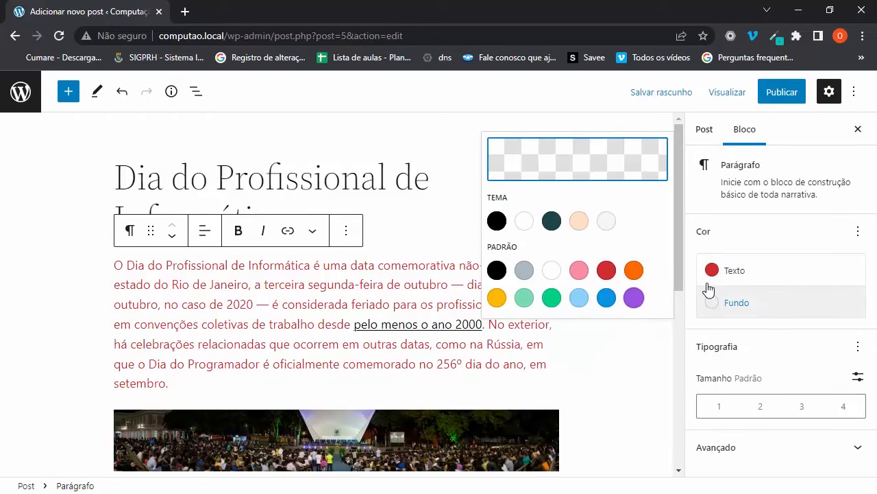
click(579, 299)
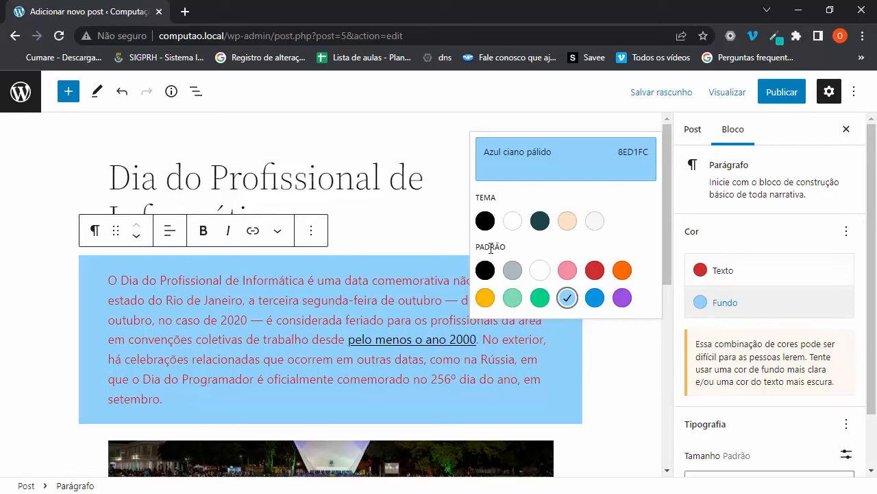
click(485, 220)
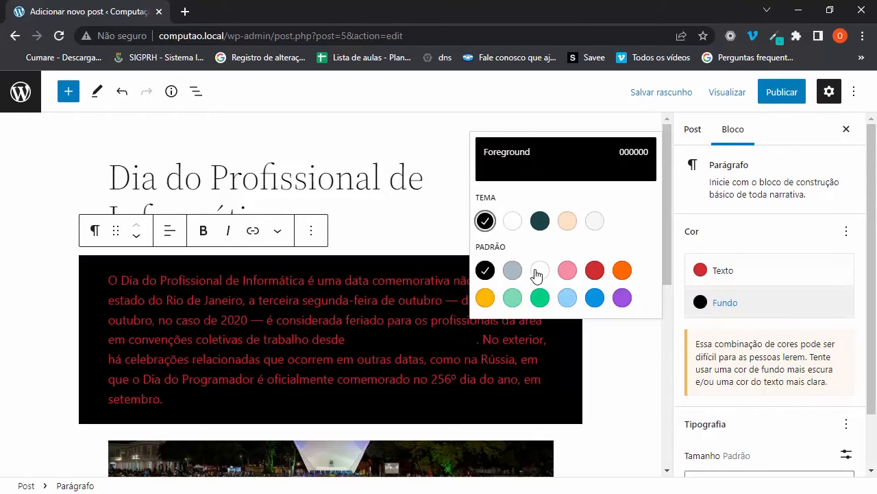
click(539, 272)
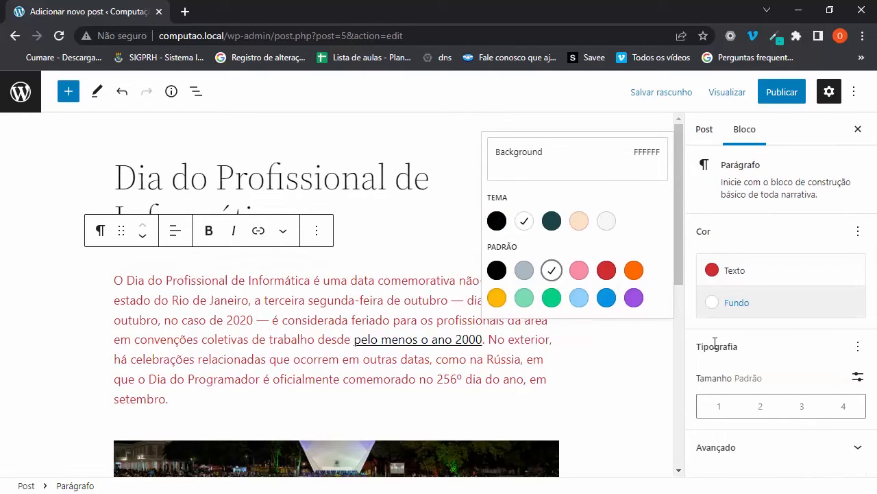
click(206, 299)
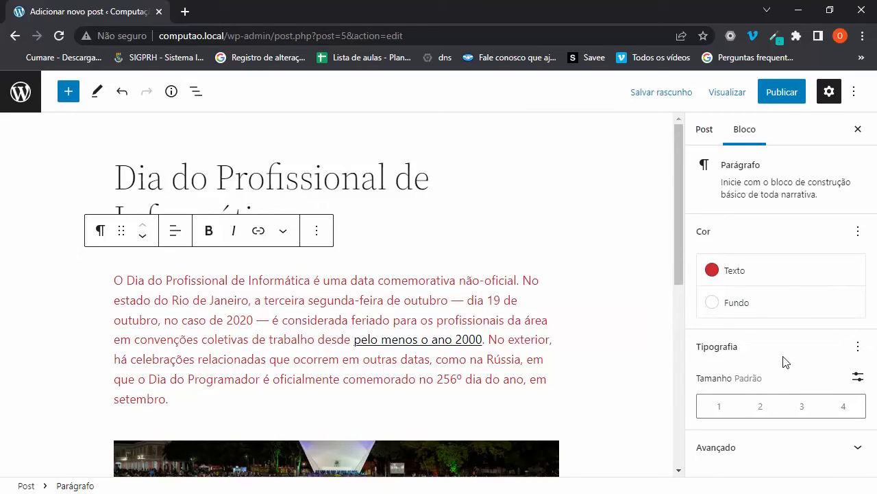
Try the larger typography sizes on the first paragraph, starting with Extra grande, and set its size to Pequeno.
click(837, 410)
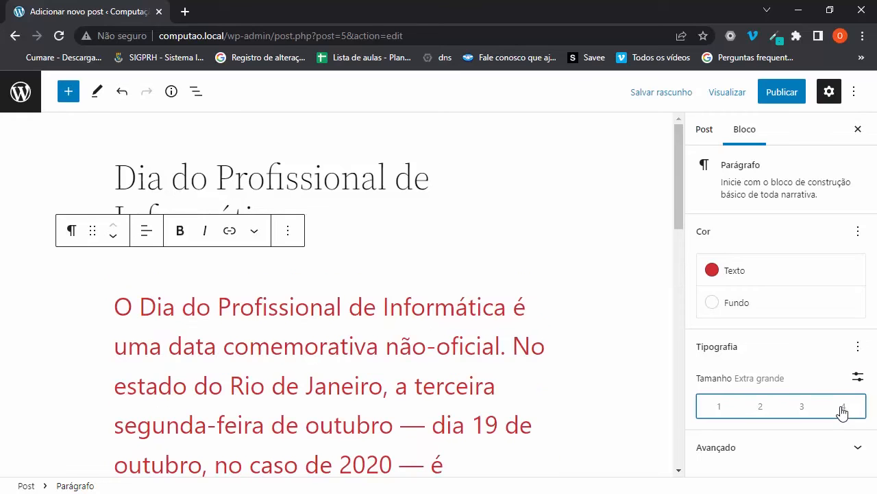
click(803, 409)
click(747, 413)
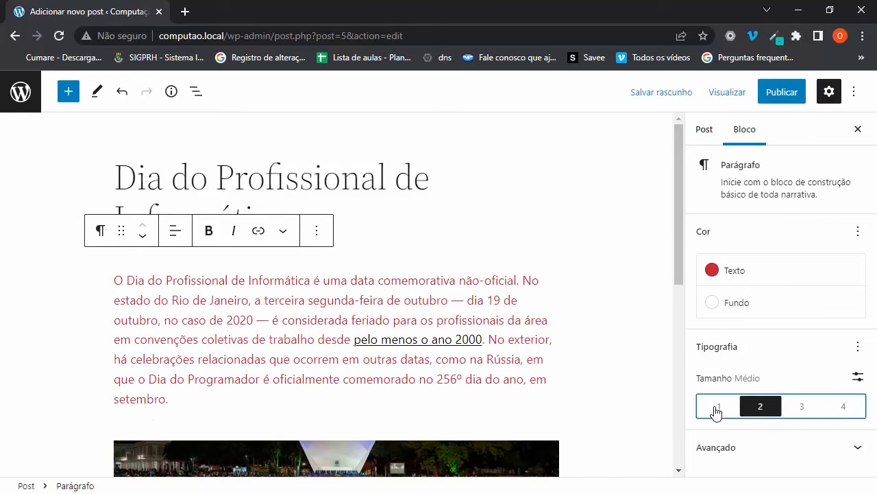
click(717, 411)
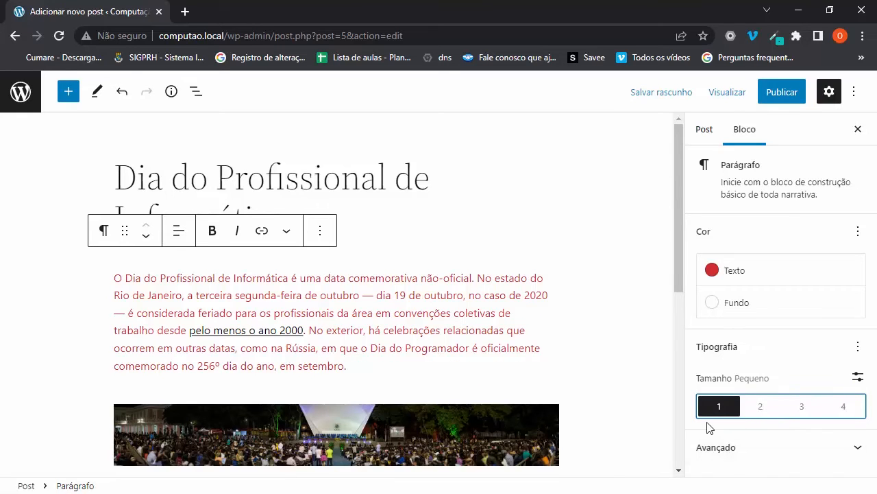
Try the Grande and Extra grande typography sizes on the first paragraph, and set its size to Médio.
click(760, 415)
click(803, 410)
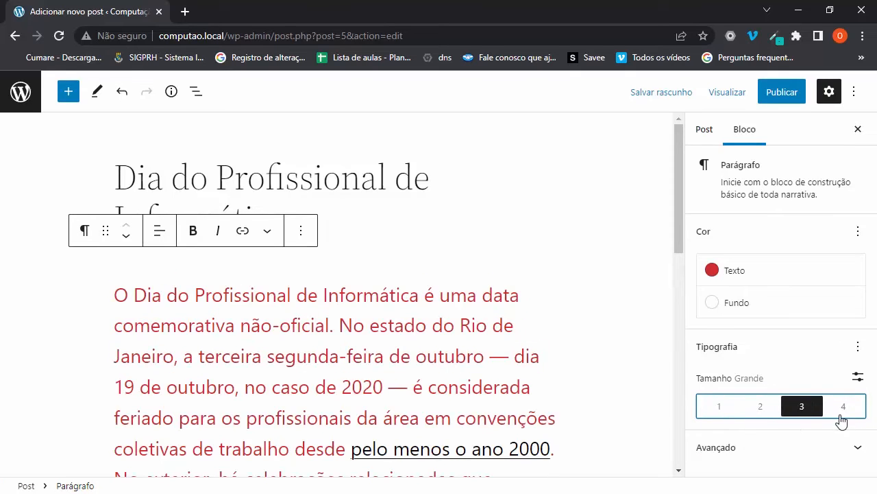
click(842, 415)
click(776, 401)
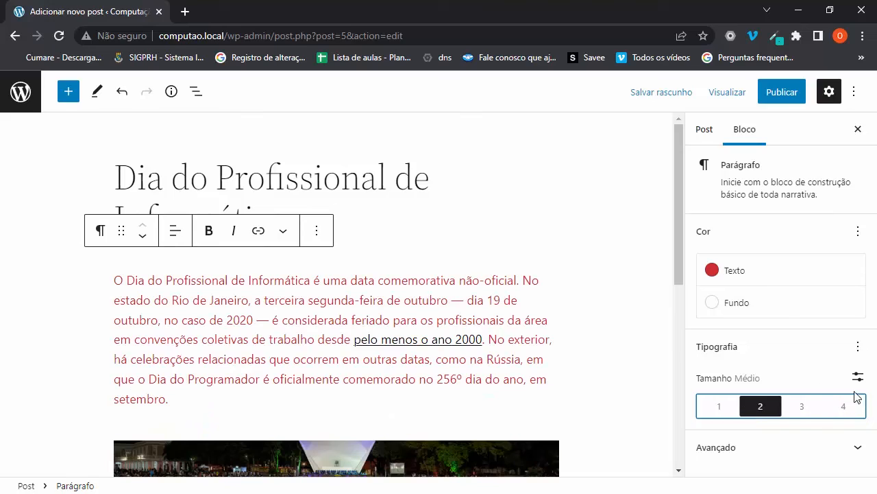
Switch the first paragraph's typography to a custom size and set it to 1,27 rem.
click(858, 376)
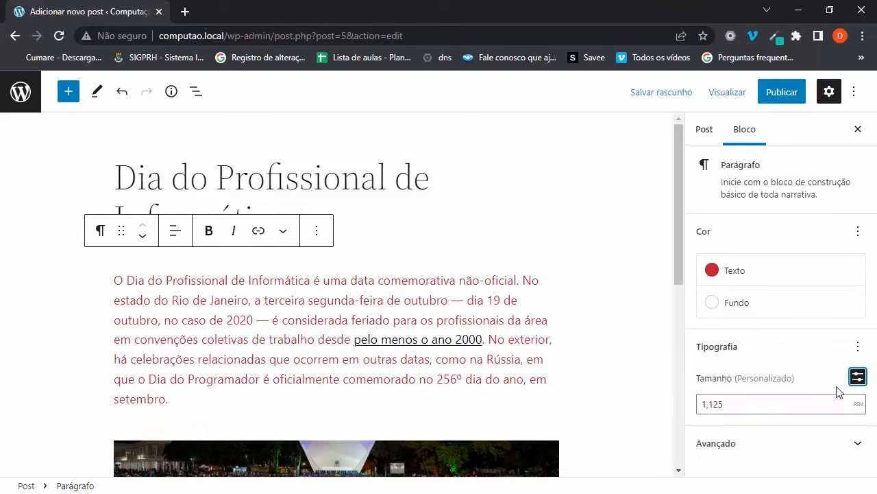
click(857, 378)
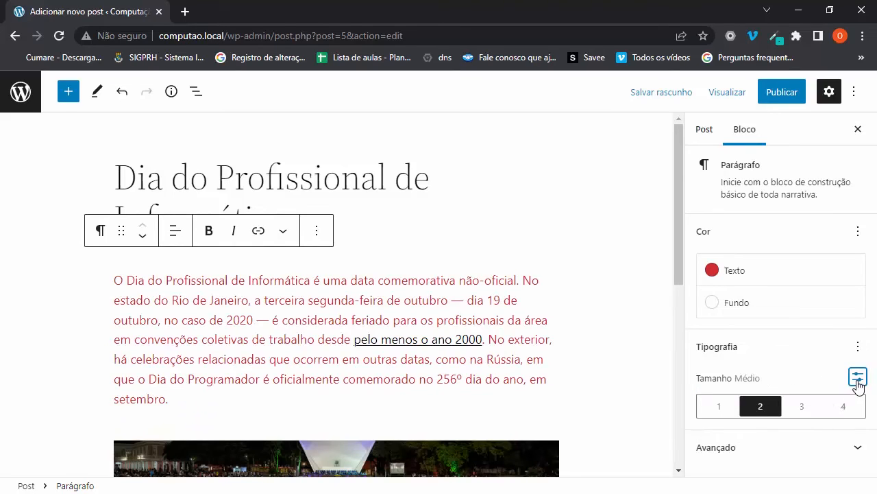
click(858, 380)
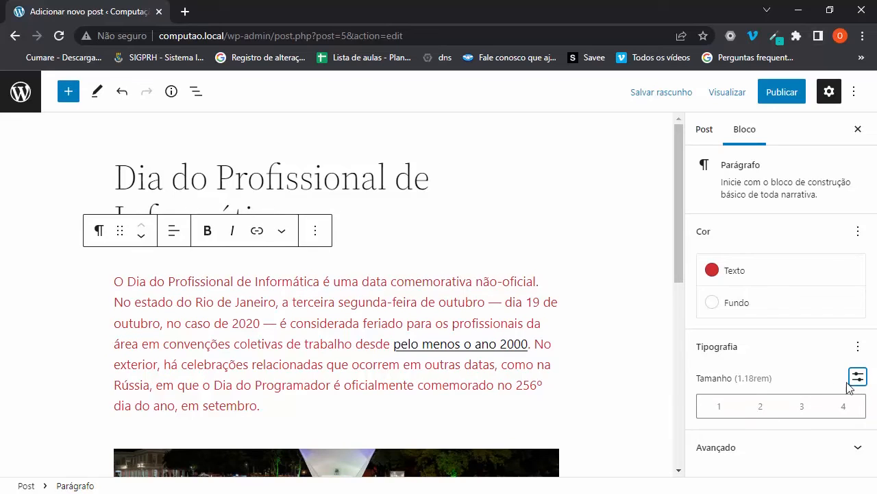
click(850, 381)
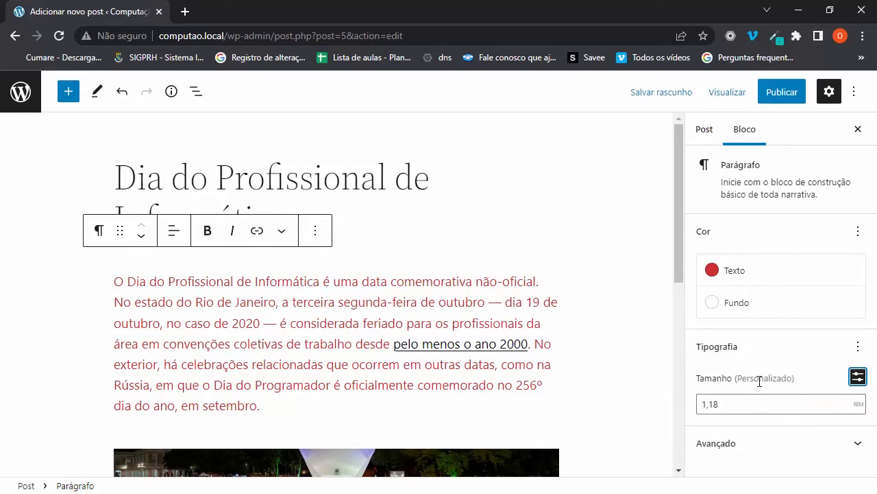
click(763, 410)
key(Up)
key(Up)
key(Up)
key(Up)
key(Up)
key(Up)
key(Up)
key(Up)
key(Up)
key(Up)
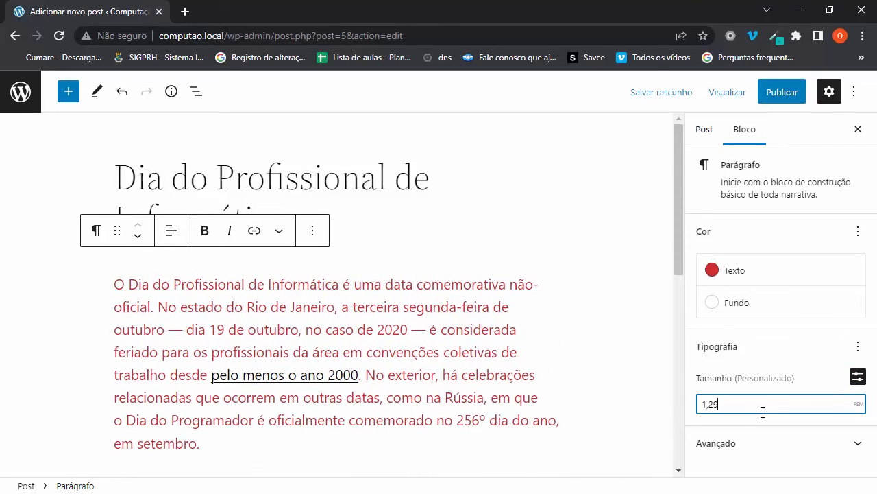
key(Down)
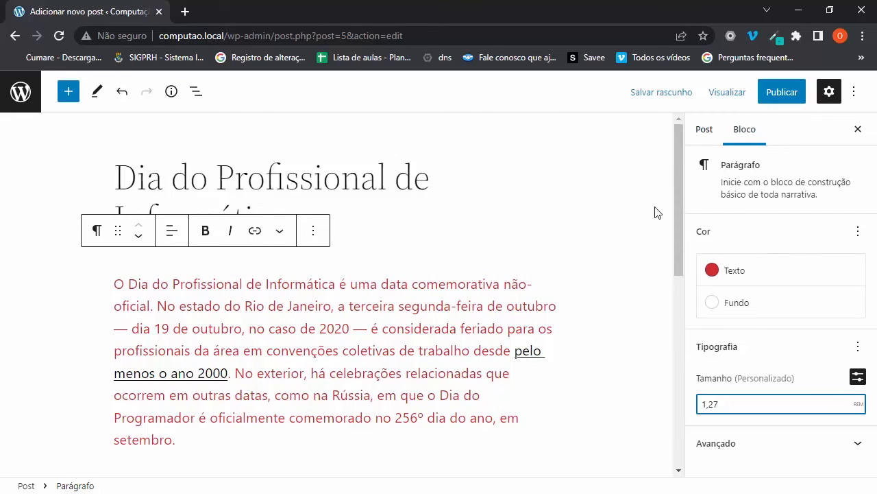
click(382, 302)
Show the block settings of the image between the two paragraphs, and return to the second paragraph.
scroll(397, 377, down, 5)
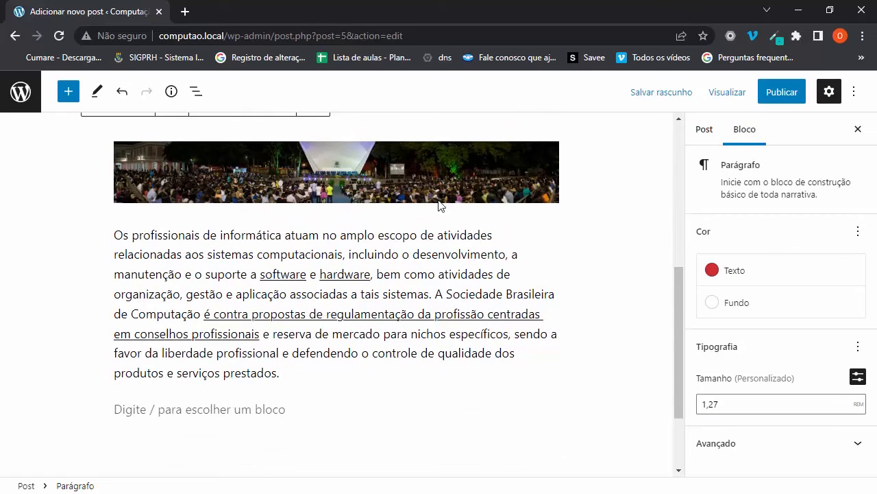
click(398, 205)
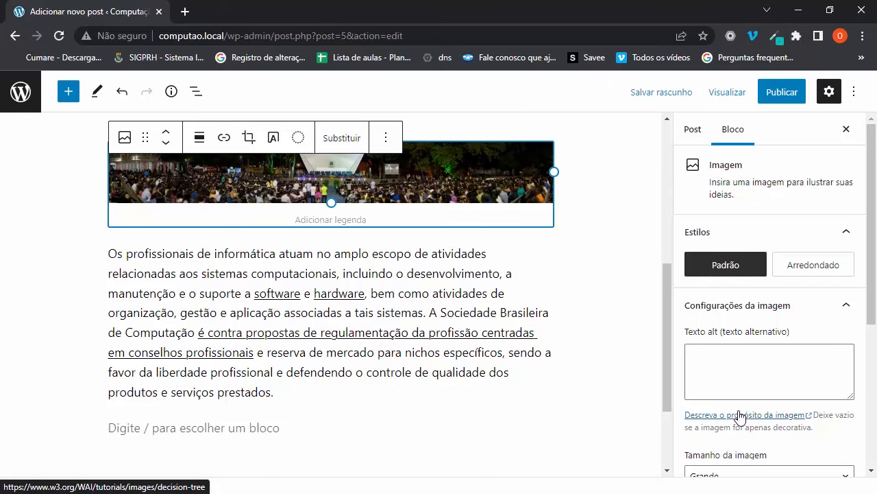
click(548, 340)
scroll(548, 340, up, 5)
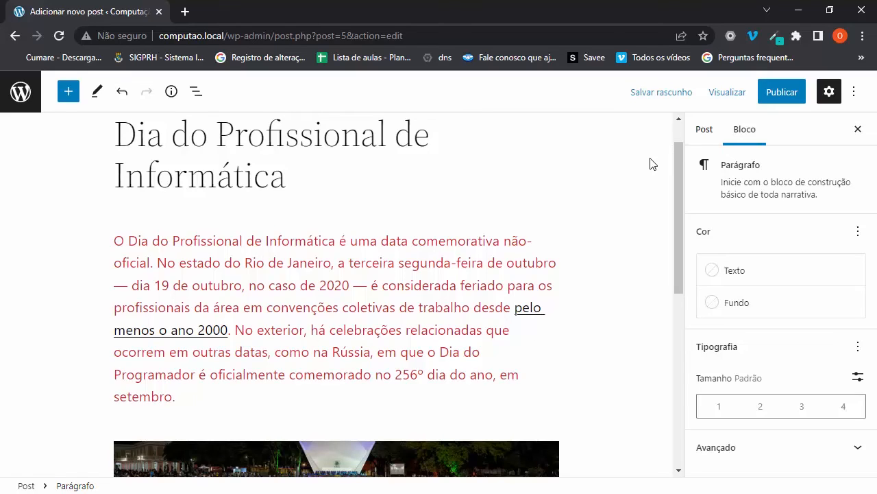
Show the post-level settings and look through the sections from Status e visibilidade to Discussão.
click(705, 136)
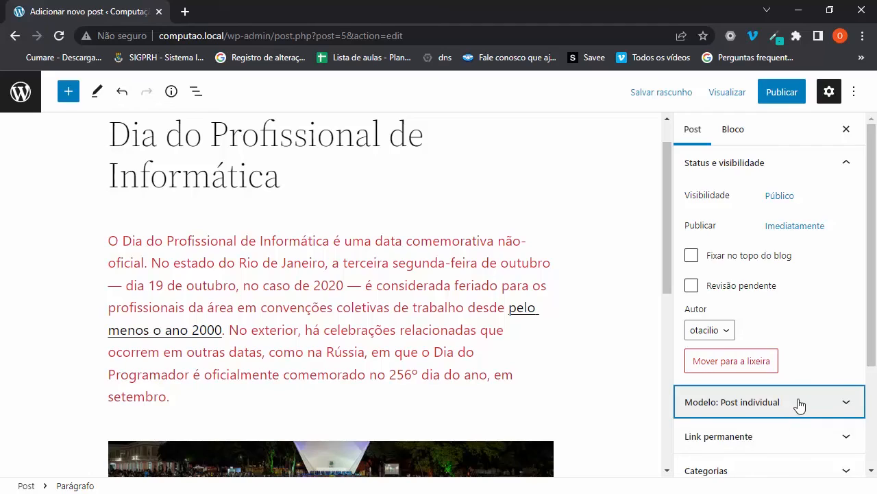
scroll(743, 318, down, 2)
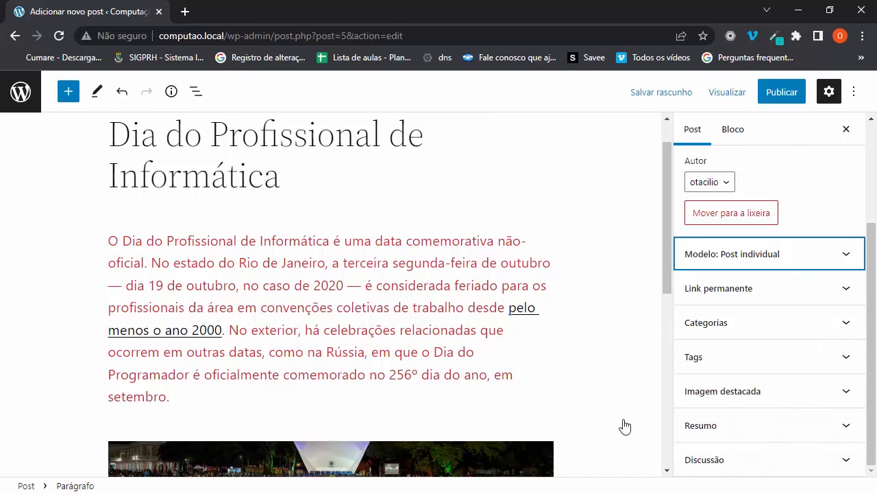
scroll(532, 364, up, 1)
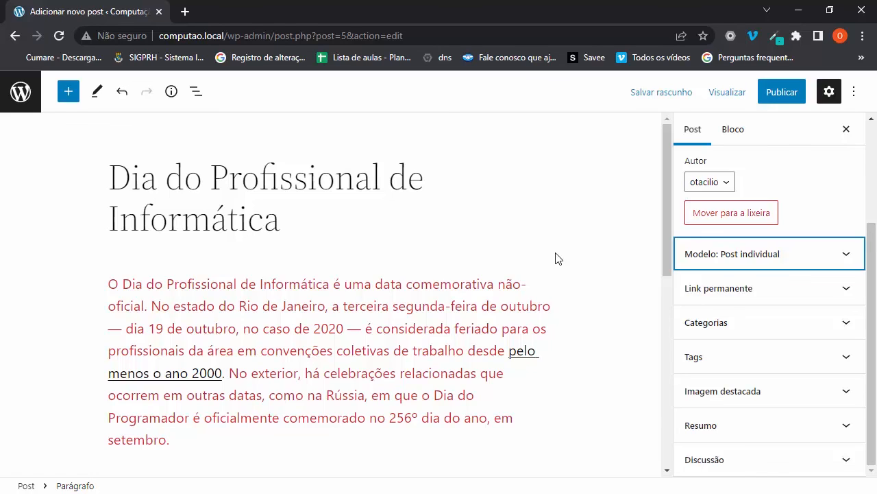
Publish the post and view its live page from the title down to the comment section.
click(783, 96)
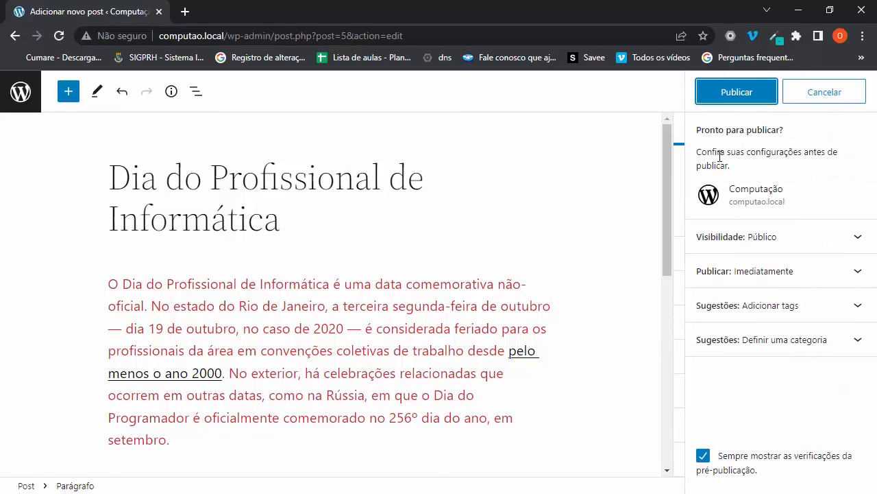
click(737, 96)
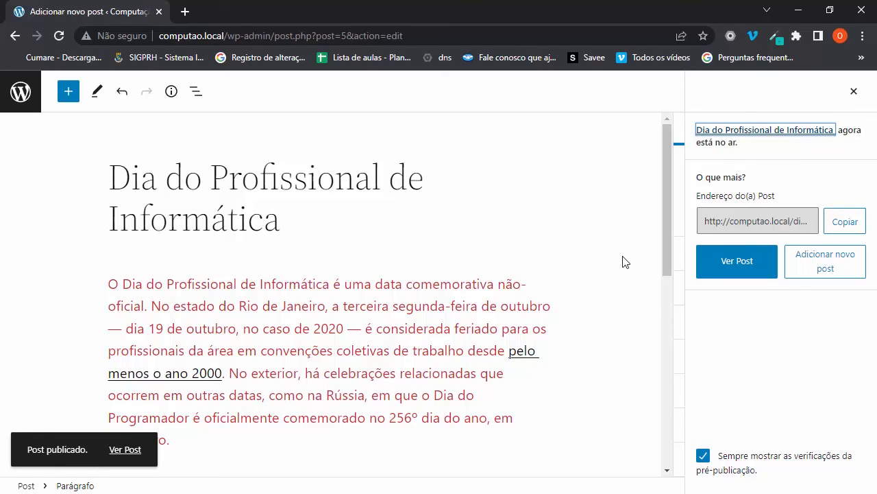
click(710, 263)
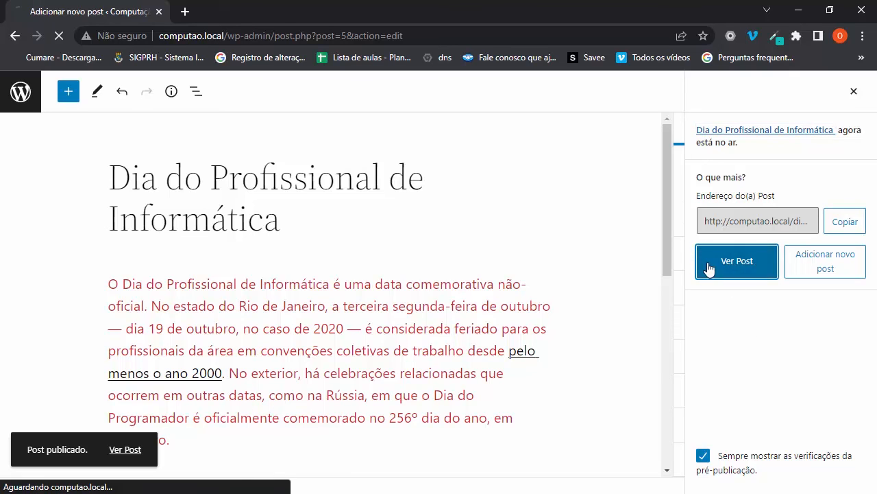
scroll(245, 236, down, 6)
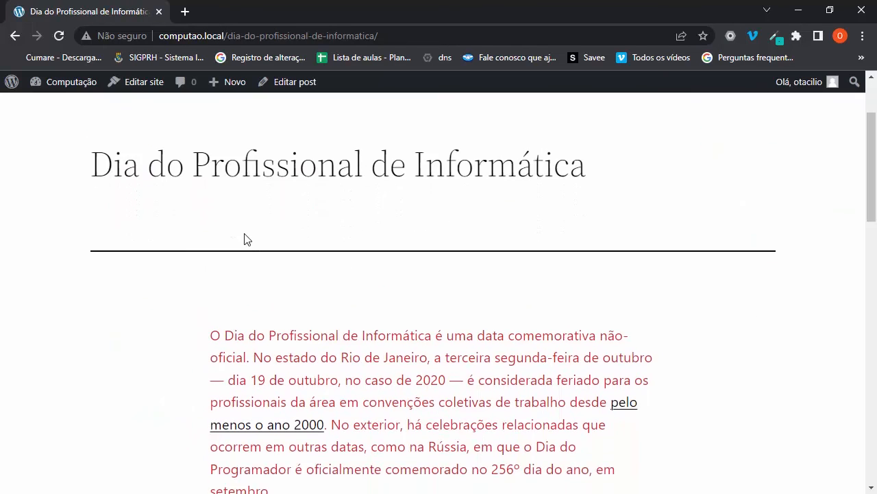
scroll(244, 234, down, 4)
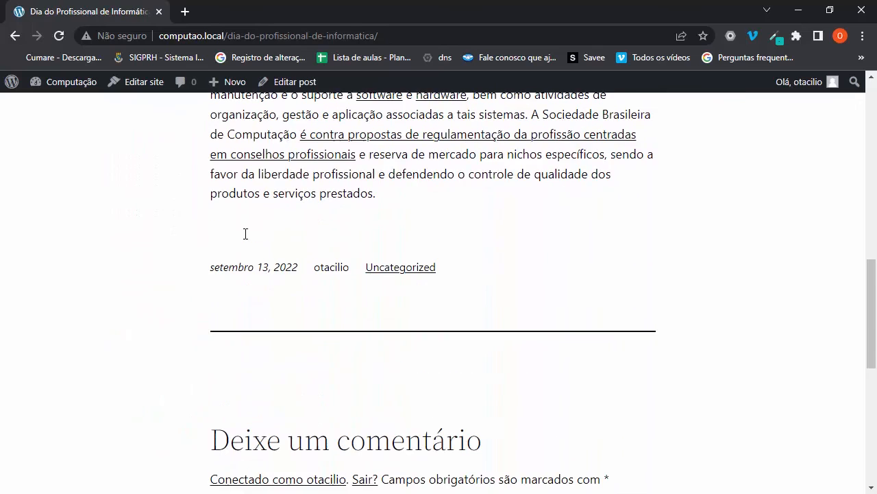
scroll(245, 237, up, 10)
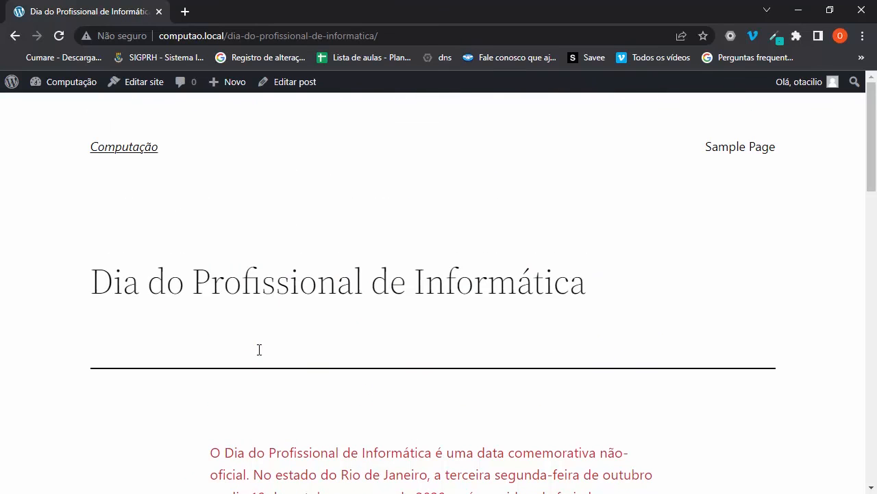